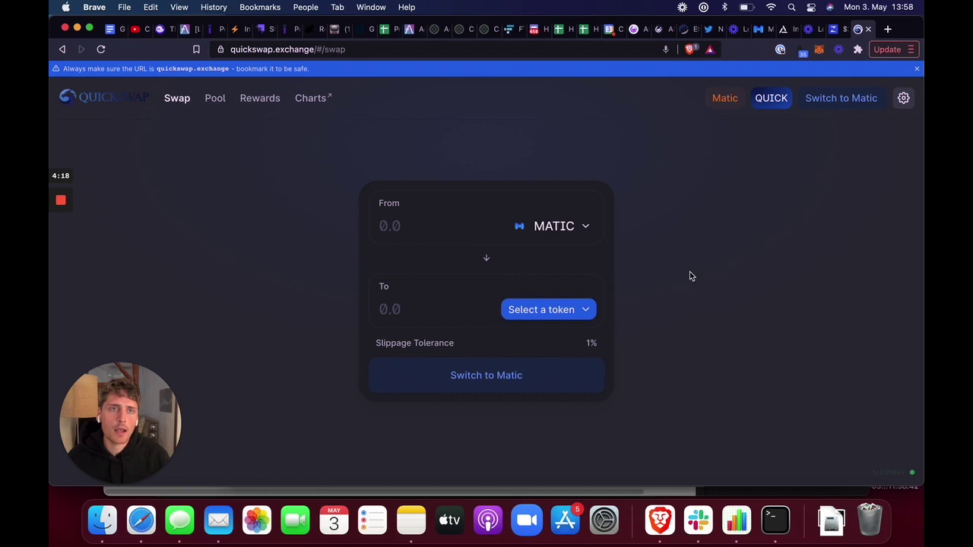
Browse Indexed Finance's index pools, opening the CC10 row and scrolling down to DEFI5
left_click(783, 31)
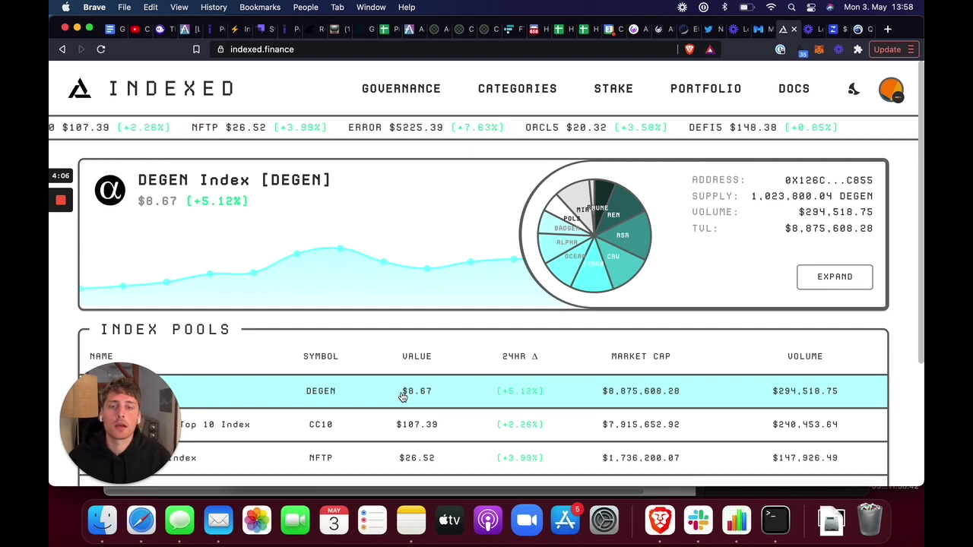
left_click(370, 422)
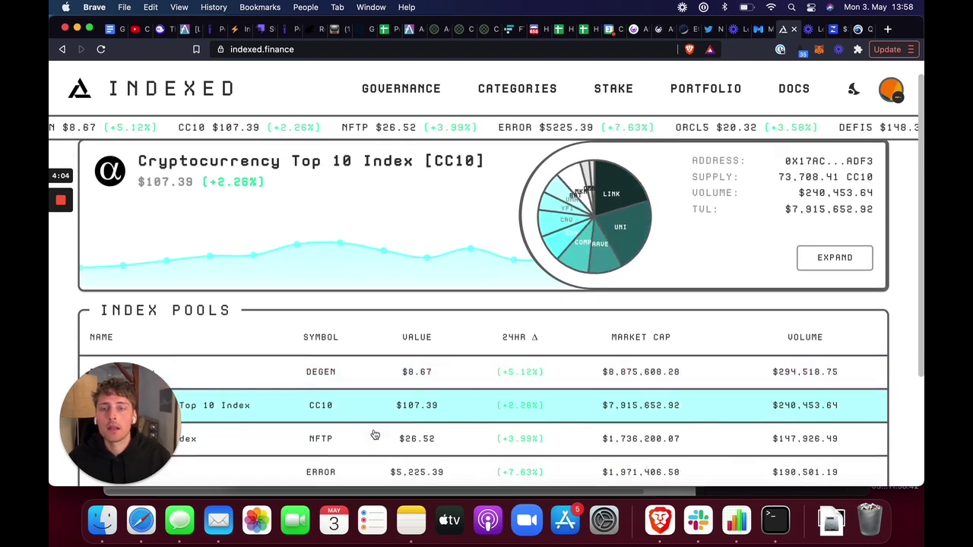
scroll(374, 434, "down", 5)
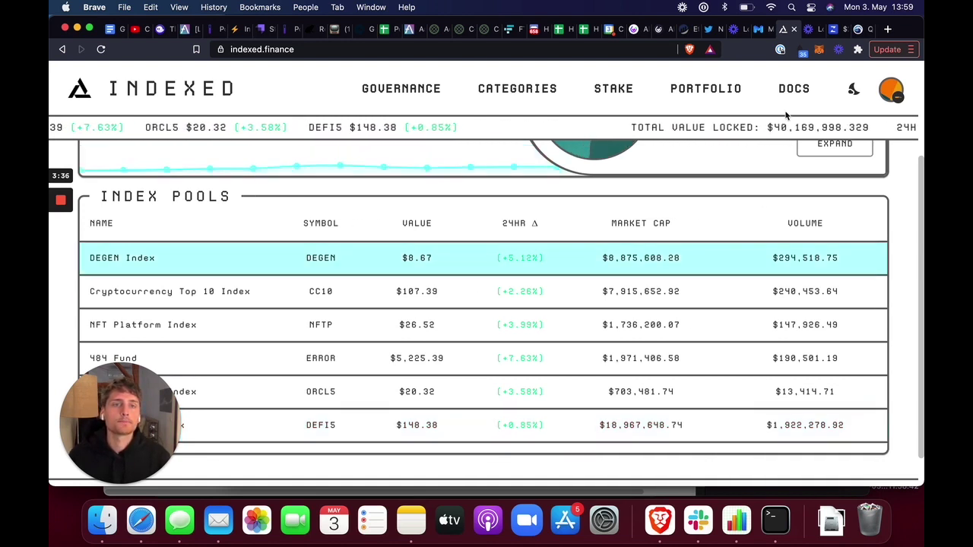
Scroll through Zerion's portfolio asset list, including the 5 DEFI5 holding
left_click(836, 32)
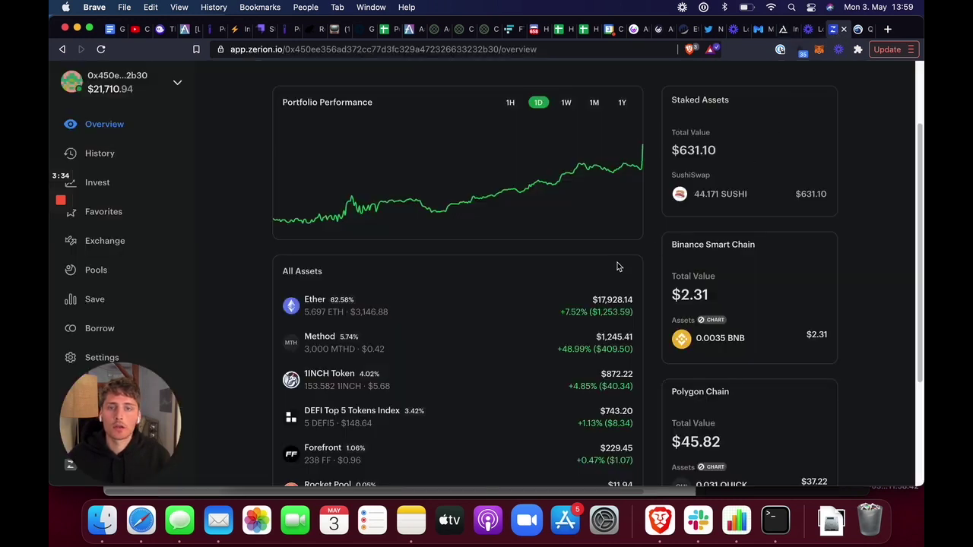
scroll(480, 321, "down", 2)
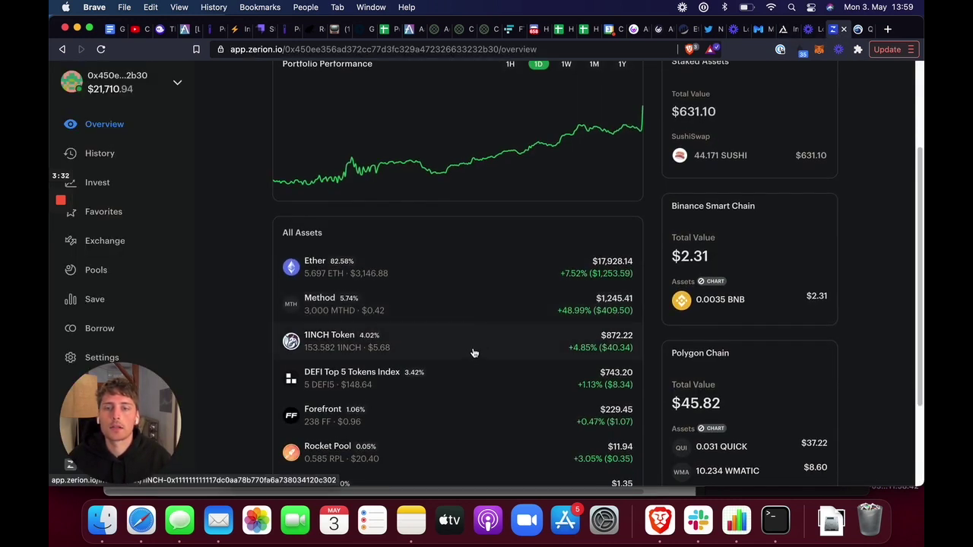
scroll(472, 353, "down", 2)
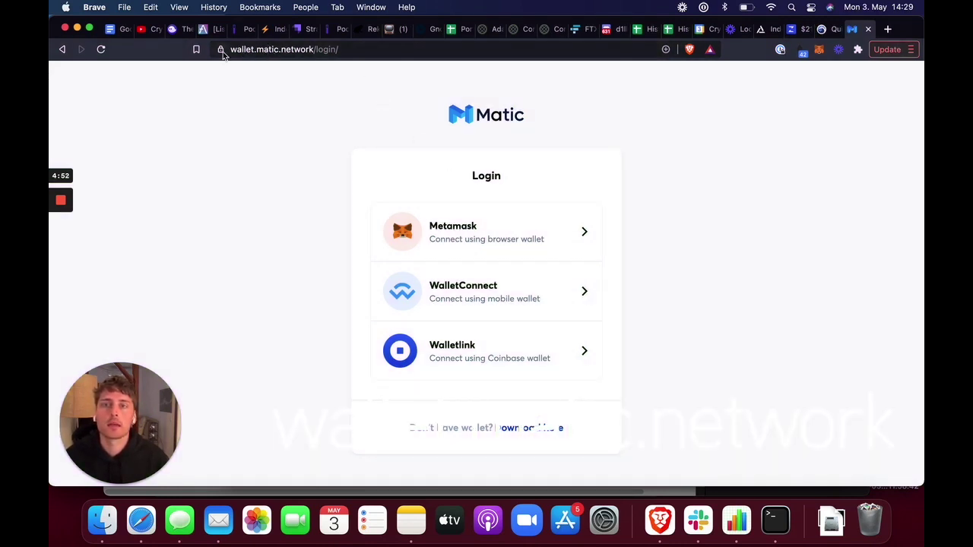
Log in to Matic Wallet with MetaMask and go to the Matic Bridge
left_click(461, 242)
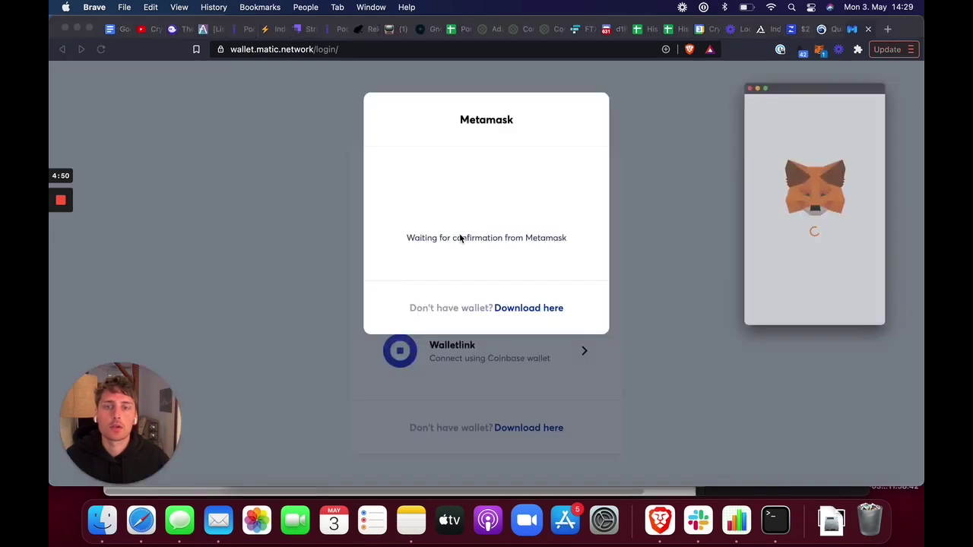
left_click(865, 363)
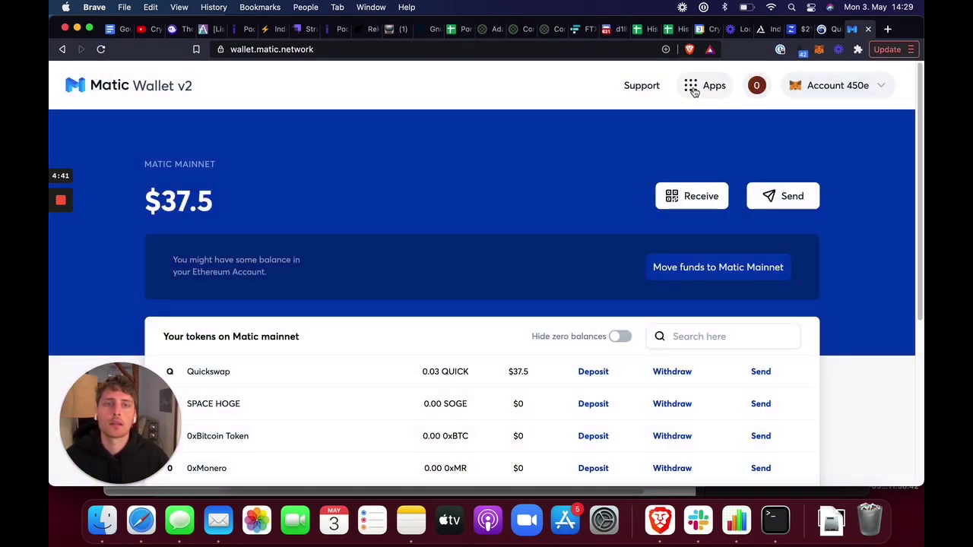
left_click(694, 85)
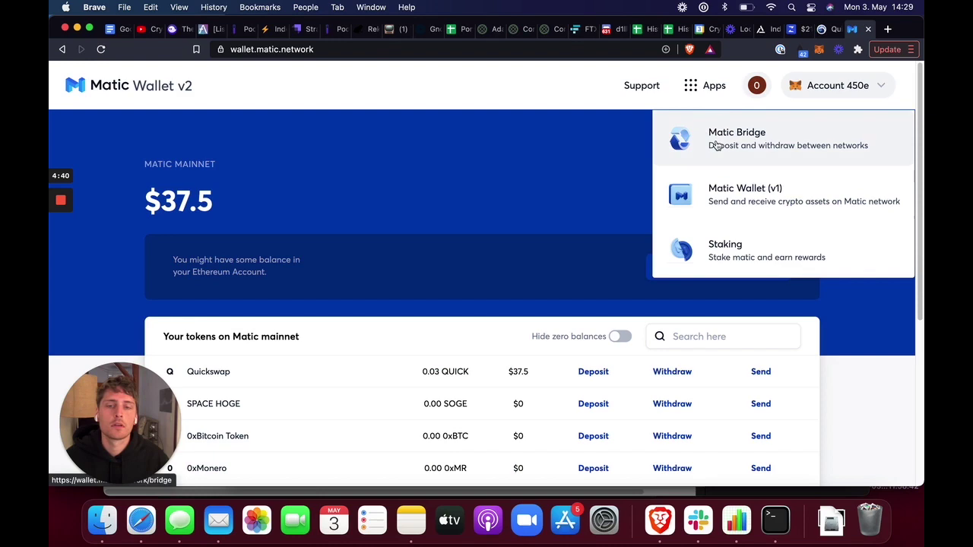
left_click(716, 143)
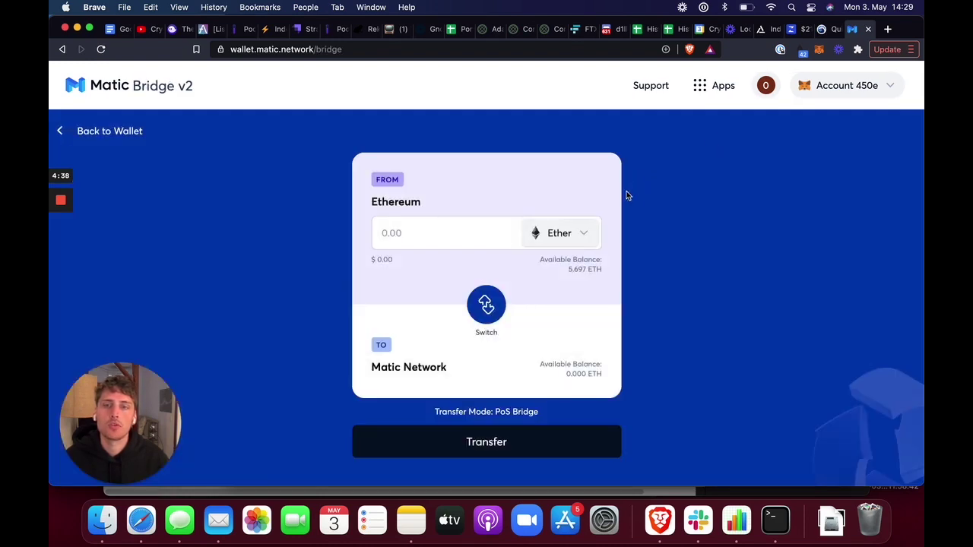
Enter 1 ETH on the bridge and test switching the transfer direction back and forth
left_click(468, 239)
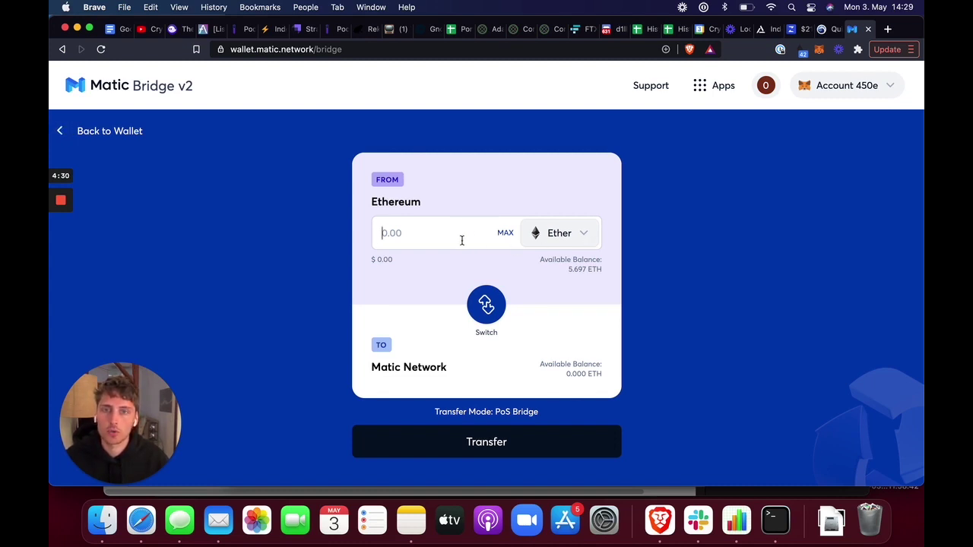
type("1")
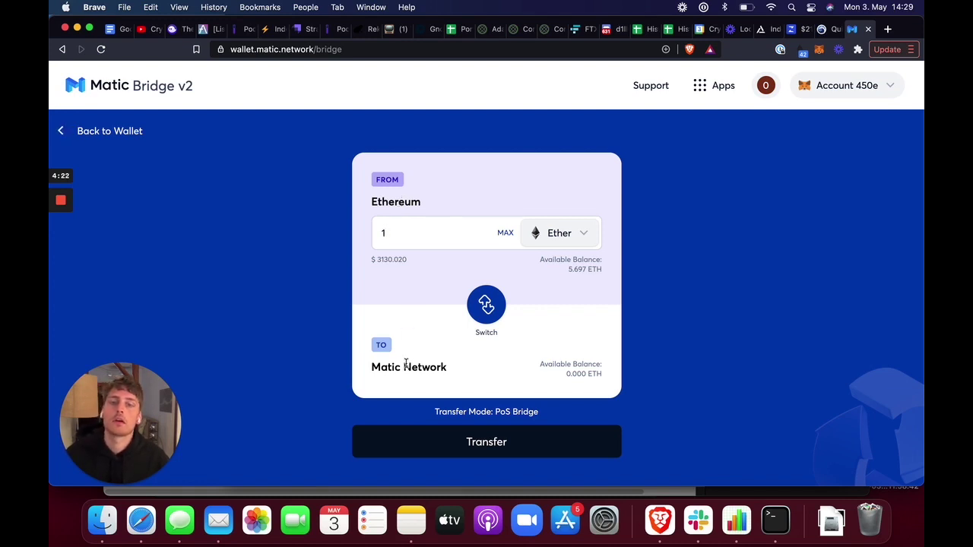
left_click(479, 307)
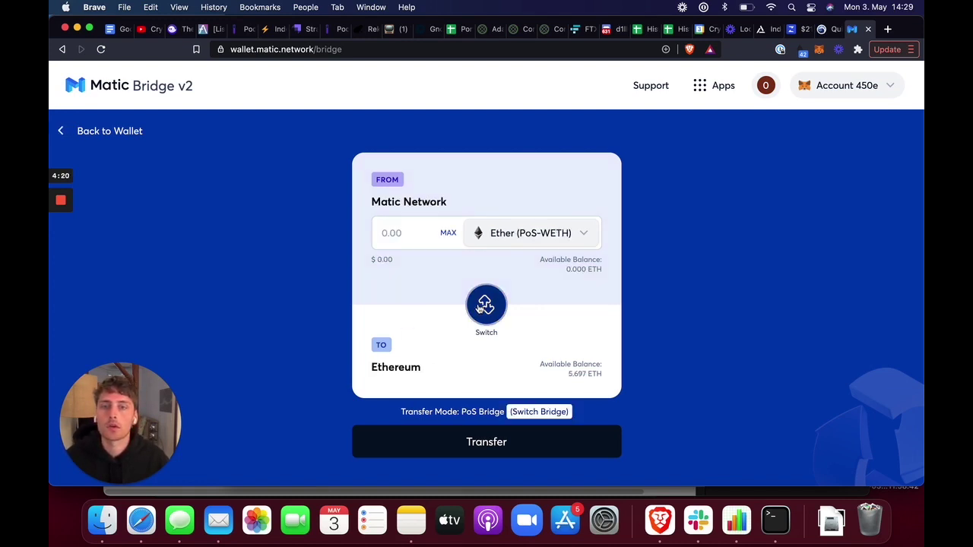
left_click(481, 303)
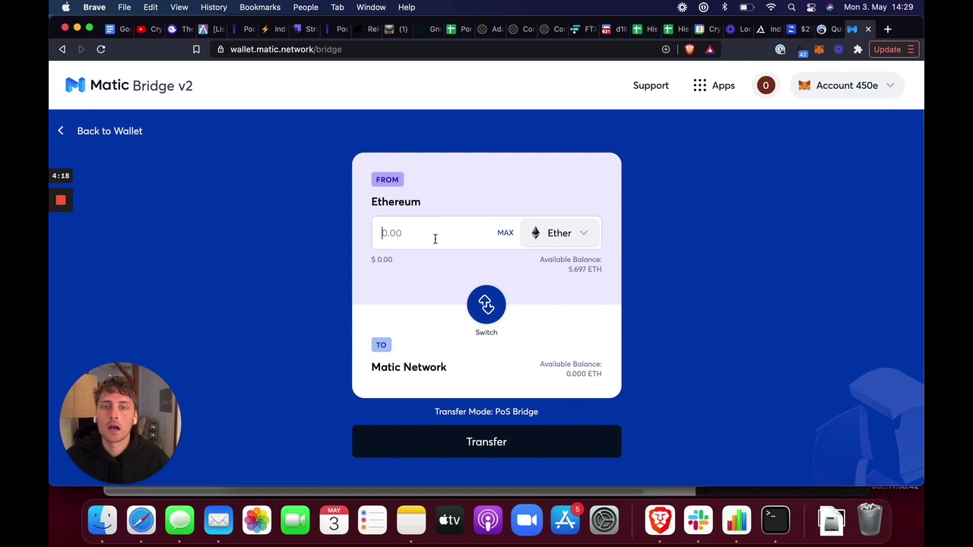
Deposit 1 ETH to Matic Network through the notice, gas and review dialogs, confirming in MetaMask
type("1")
left_click(515, 443)
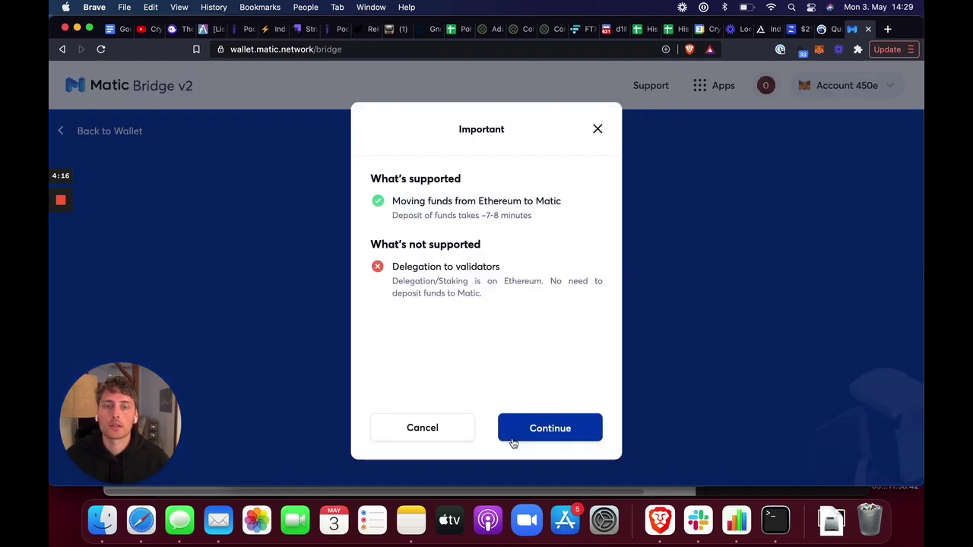
left_click(516, 433)
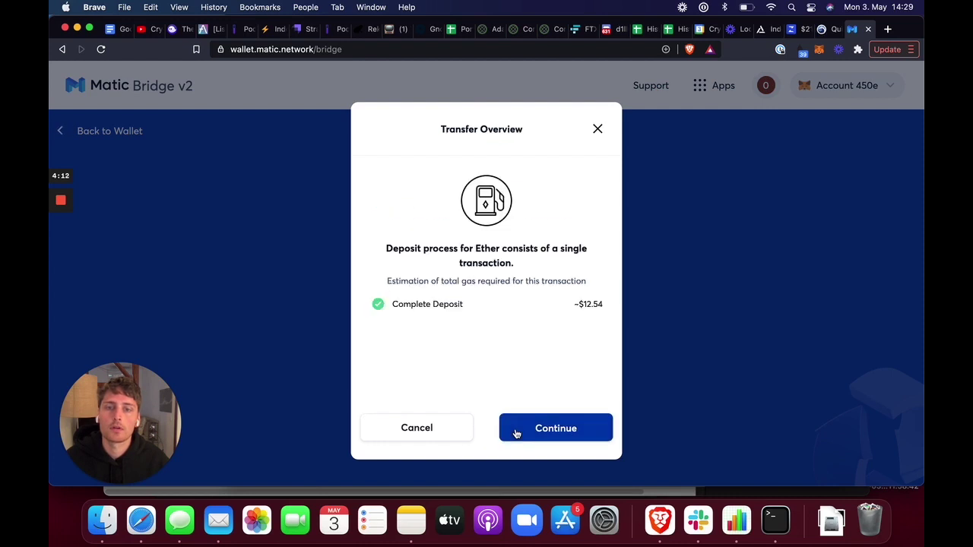
left_click(516, 433)
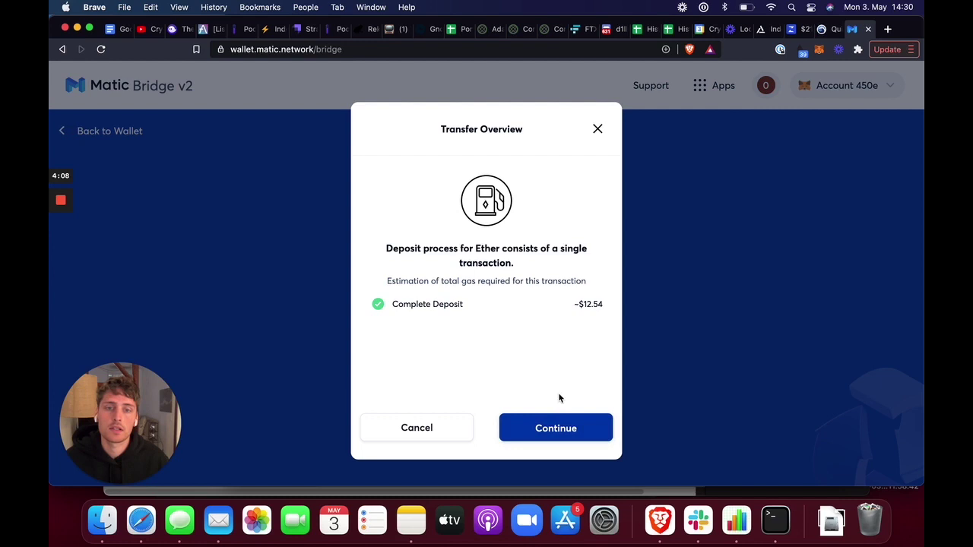
left_click(557, 428)
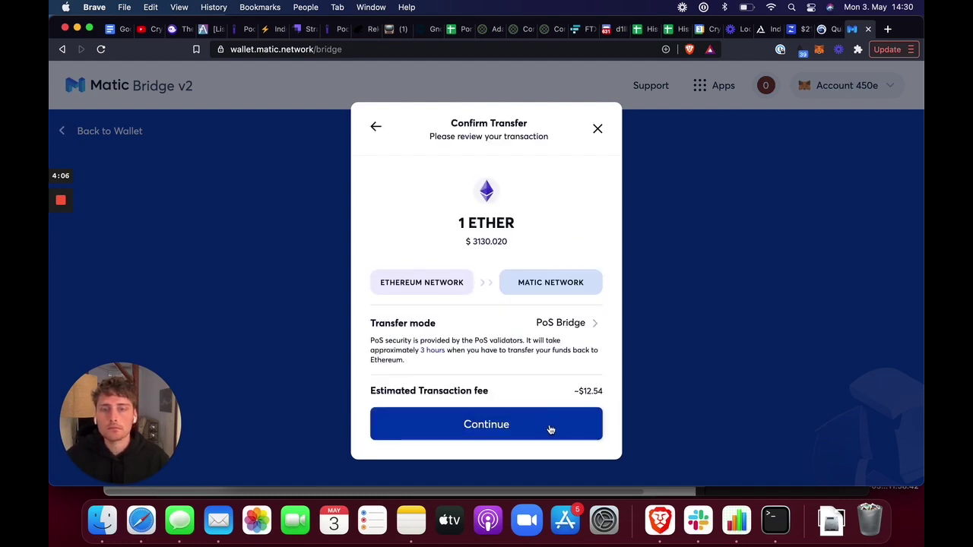
left_click(550, 430)
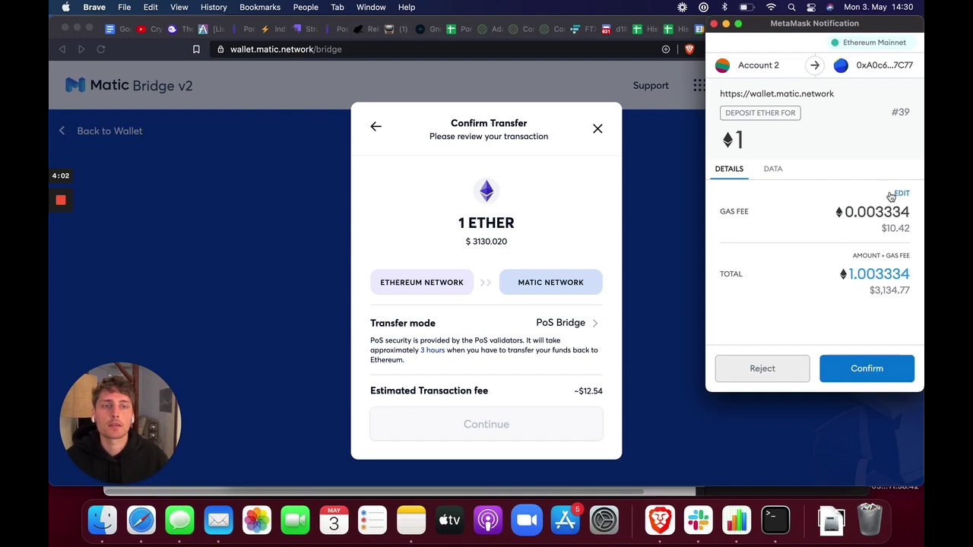
left_click(852, 367)
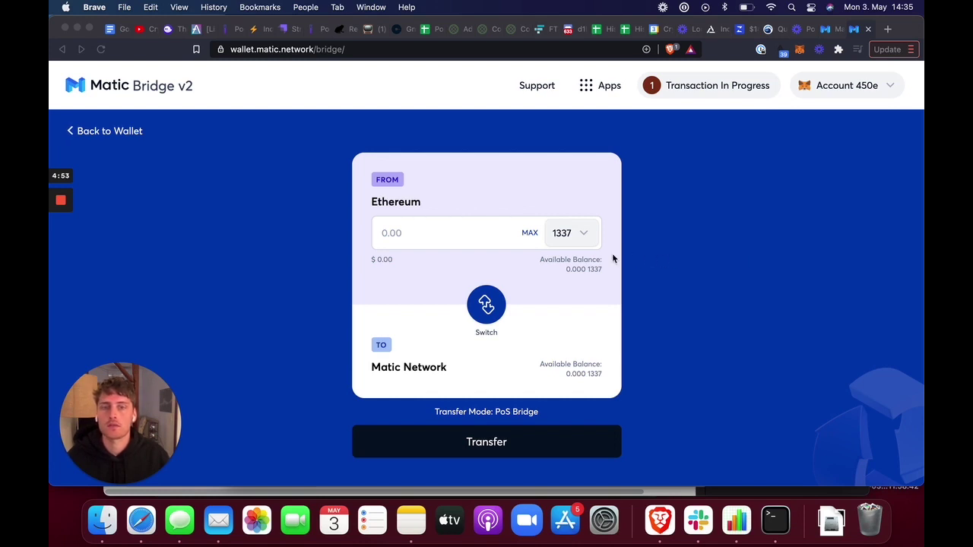
Select DEFI Top 5 Tokens Index, enter the full 5 DEFI5 balance, and start the transfer
left_click(574, 242)
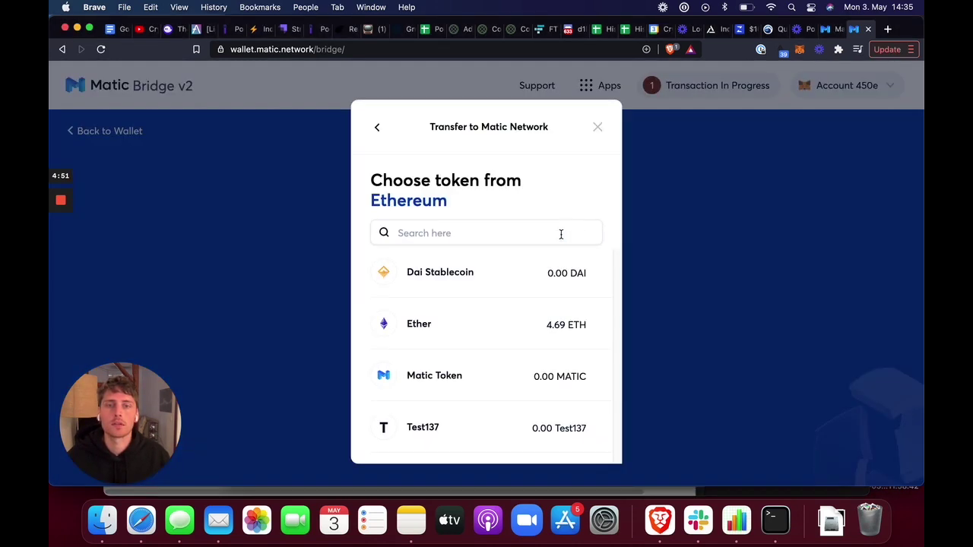
type("DEfi")
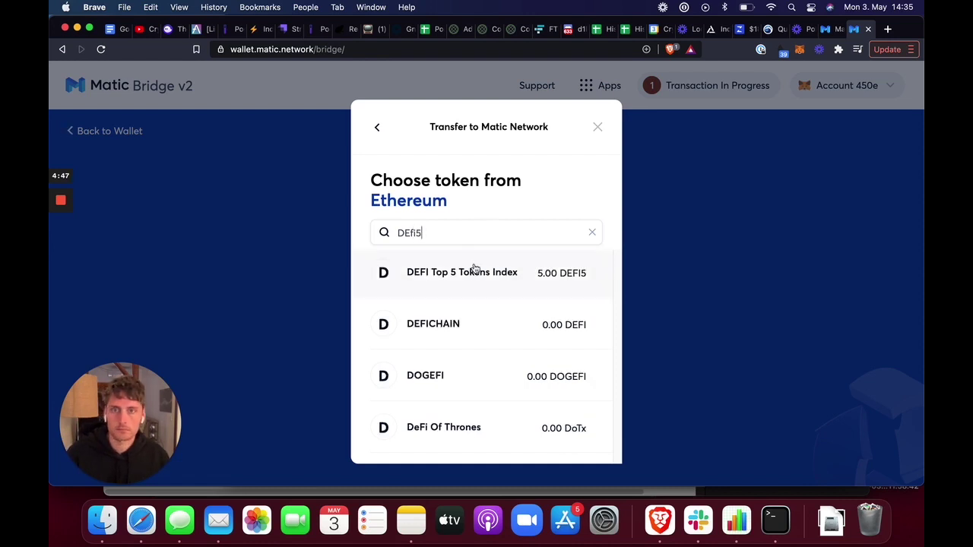
type("5")
left_click(472, 272)
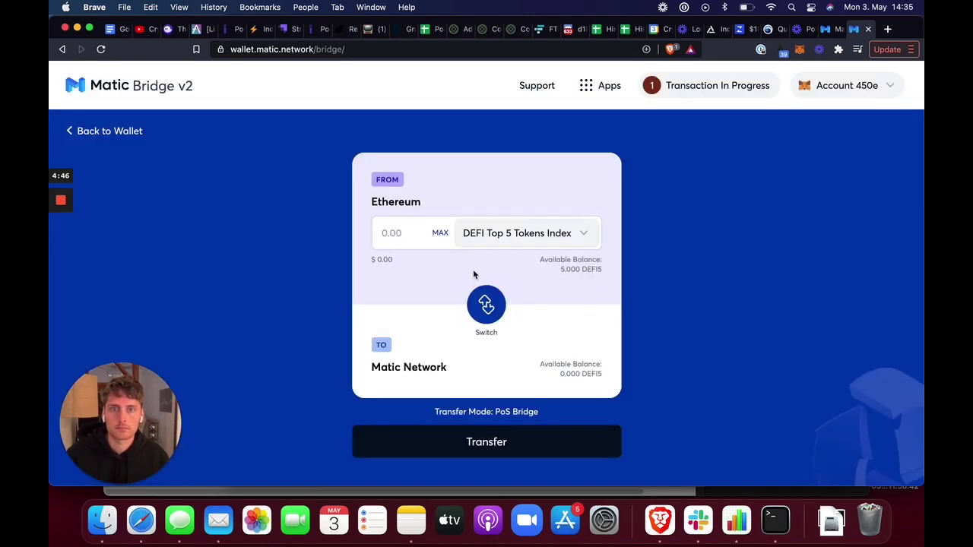
left_click(440, 233)
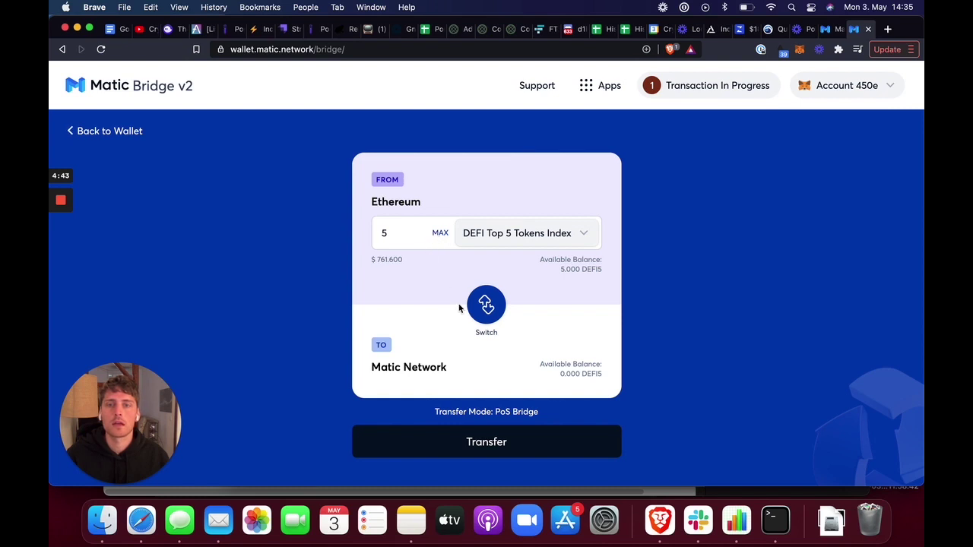
left_click(477, 446)
Continue through the DEFI5 transfer dialogs and approve DEFI5 spending in MetaMask
left_click(557, 427)
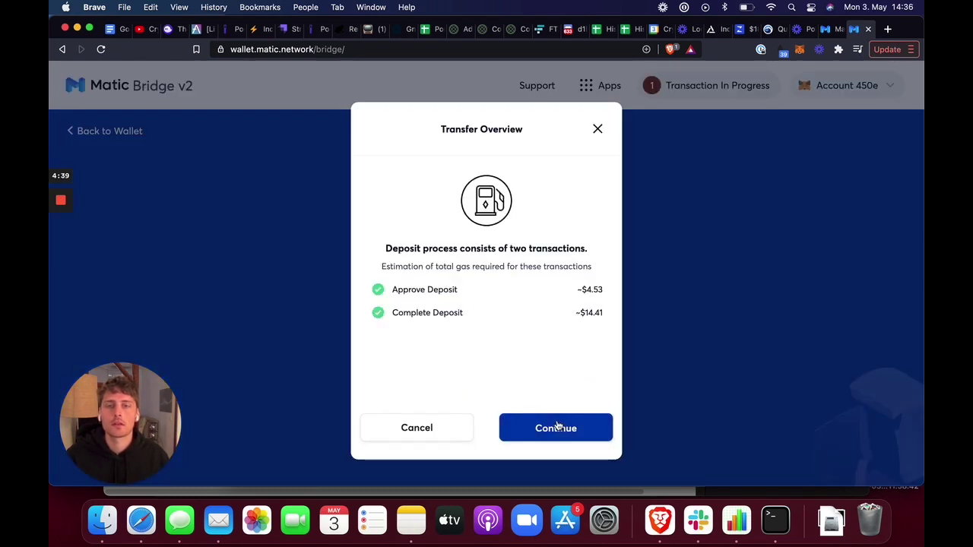
left_click(553, 431)
left_click(552, 432)
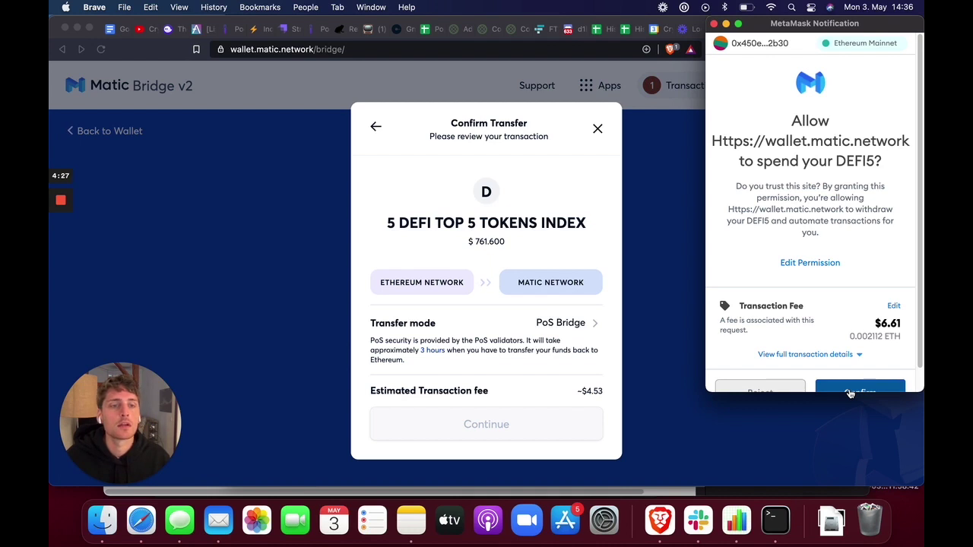
left_click(850, 392)
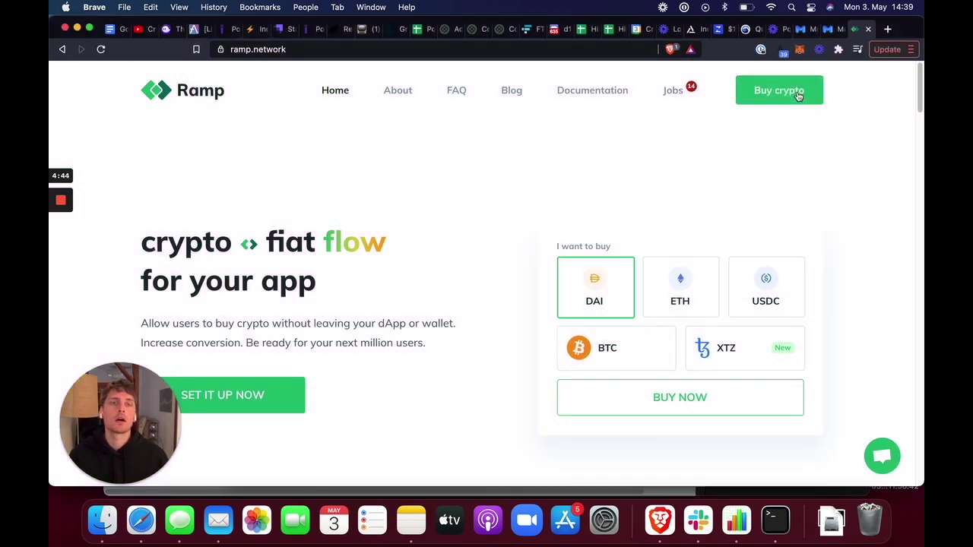
Choose USDC on Polygon for a 100 EUR purchase (117.1 USDC) and proceed to the email step
left_click(794, 93)
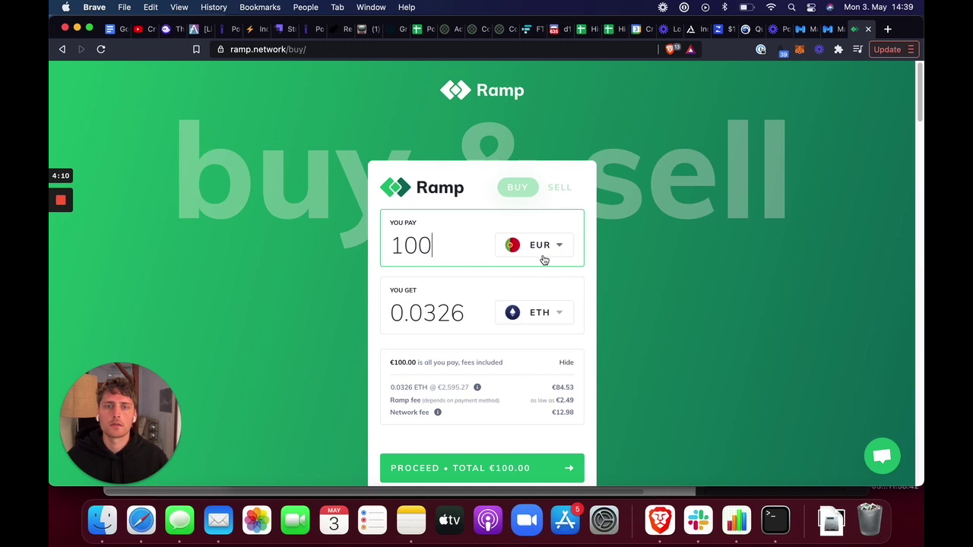
left_click(541, 315)
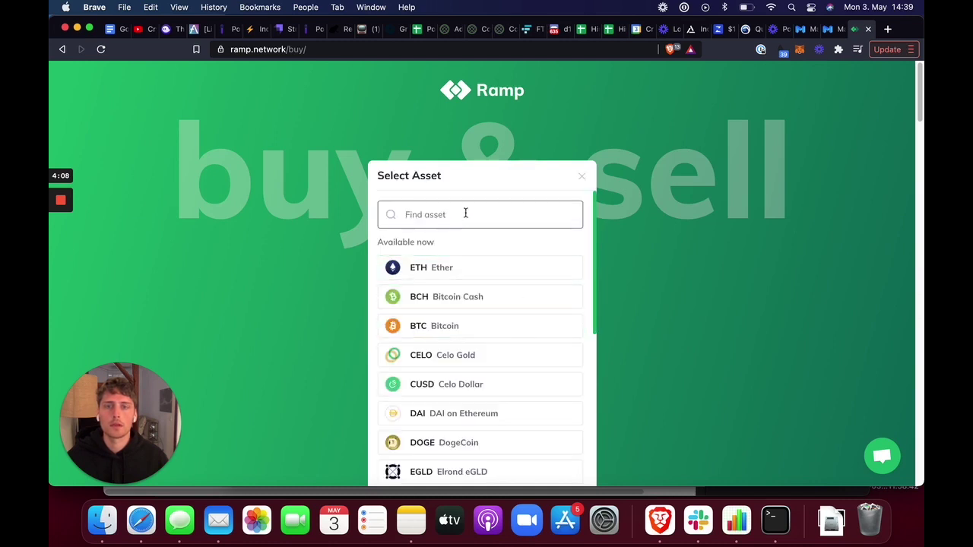
left_click(466, 214)
type("usdc")
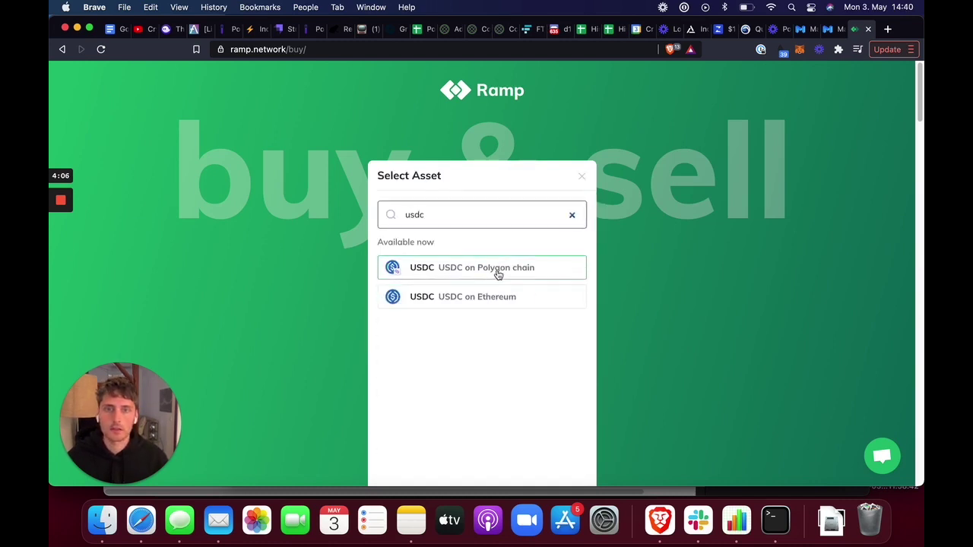
left_click(497, 274)
scroll(642, 352, "down", 1)
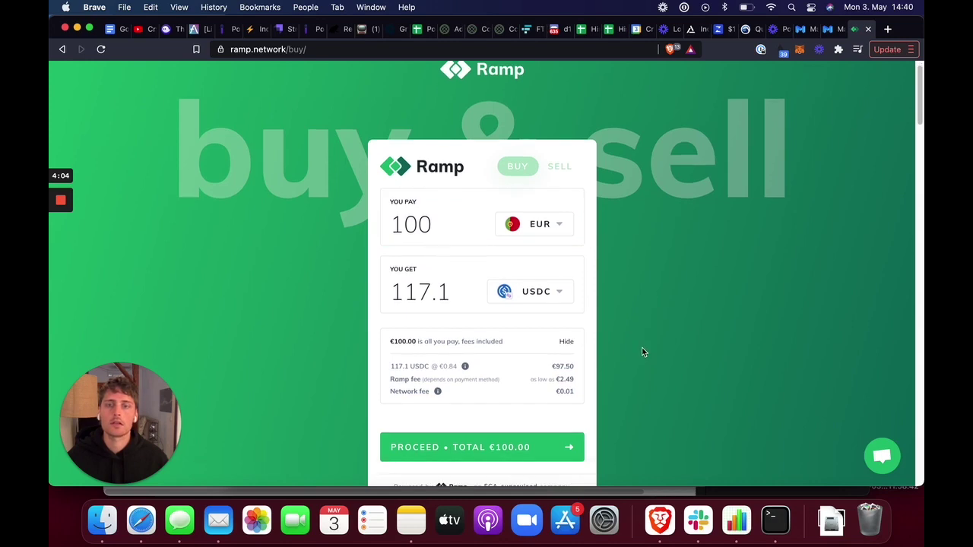
left_click(557, 456)
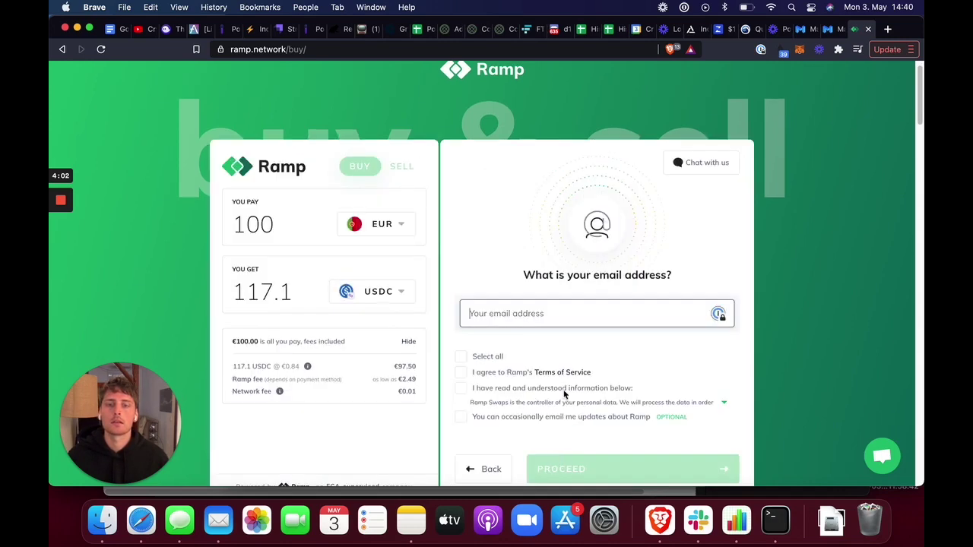
scroll(558, 380, "down", 5)
scroll(563, 235, "up", 3)
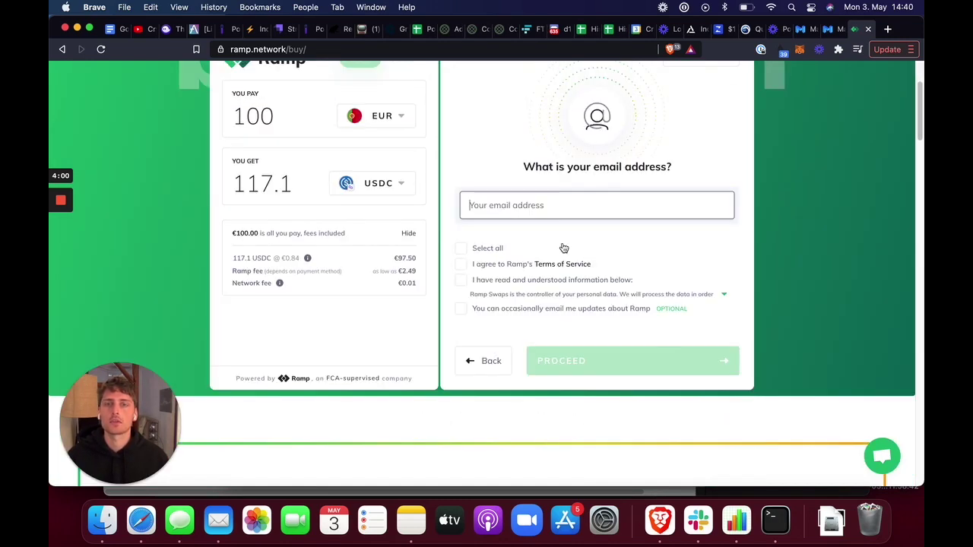
scroll(574, 251, "up", 2)
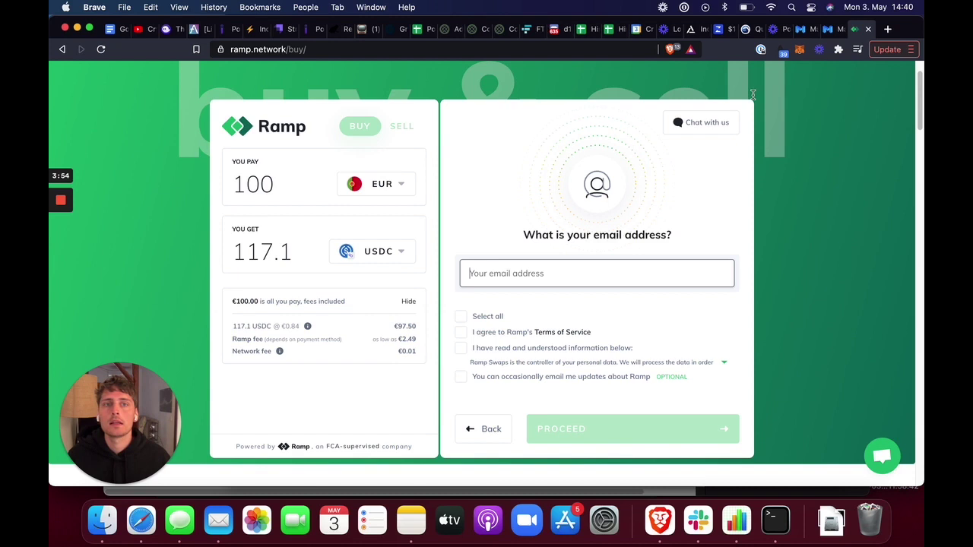
Switch to the QuickSwap tab
left_click(747, 31)
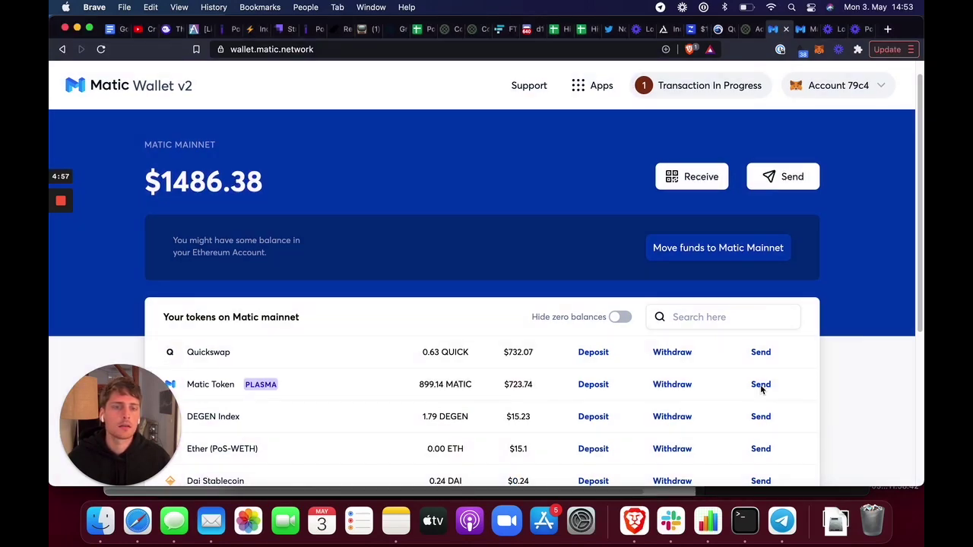
Start a Matic Wallet send, paste the receiver's address and enter 2 MATIC
left_click(761, 386)
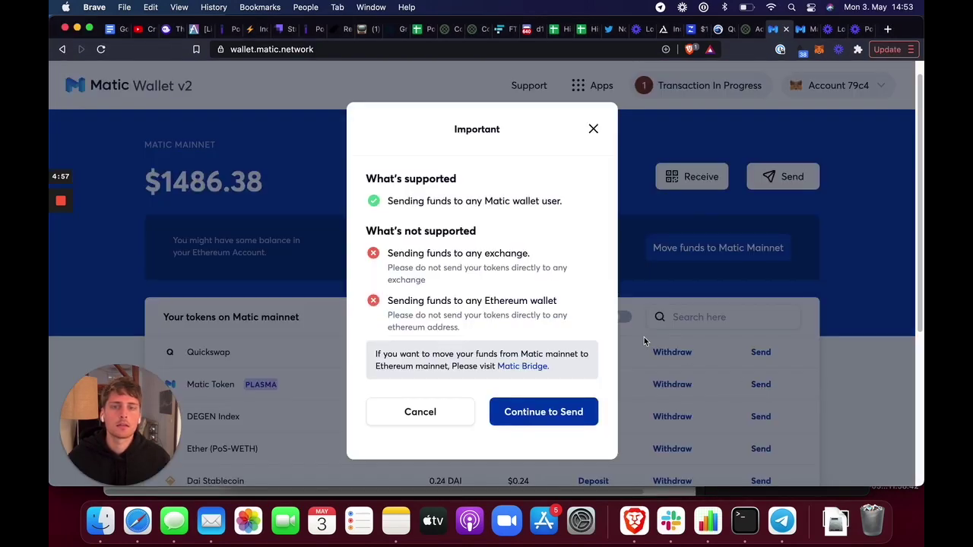
left_click(574, 416)
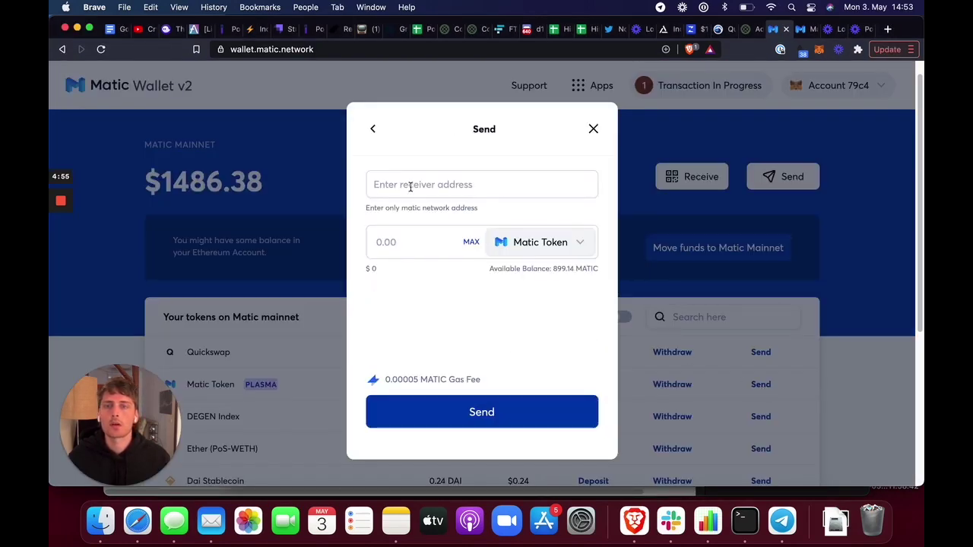
key("super+v")
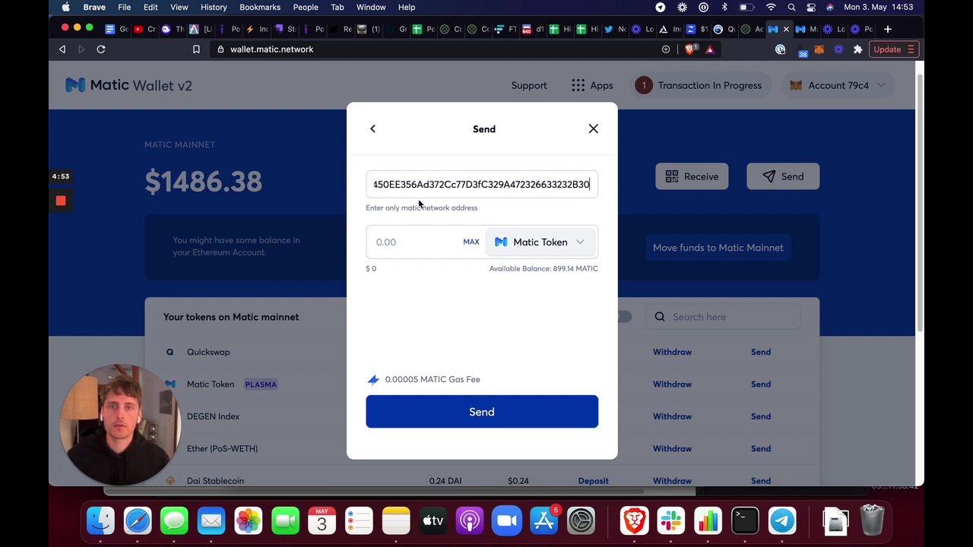
left_click(409, 240)
type("1")
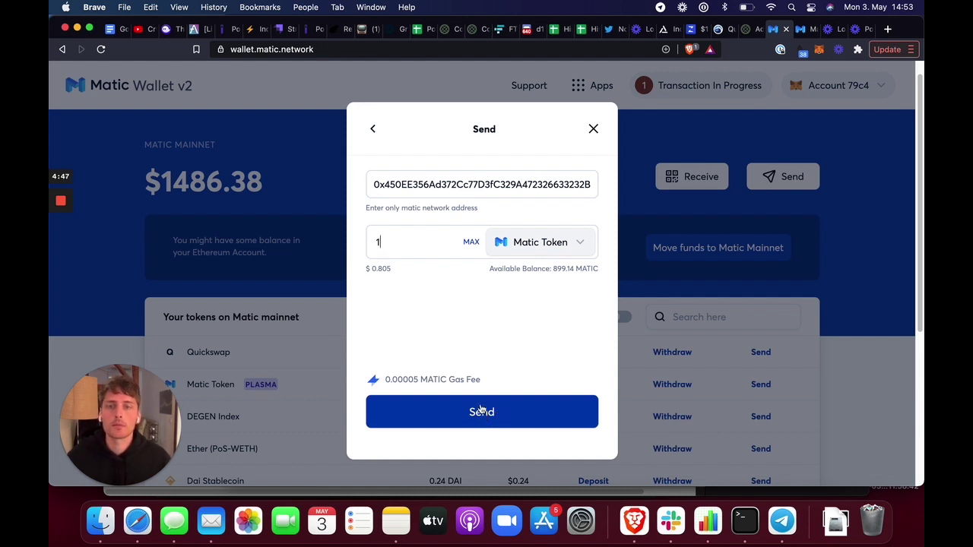
key("BackSpace")
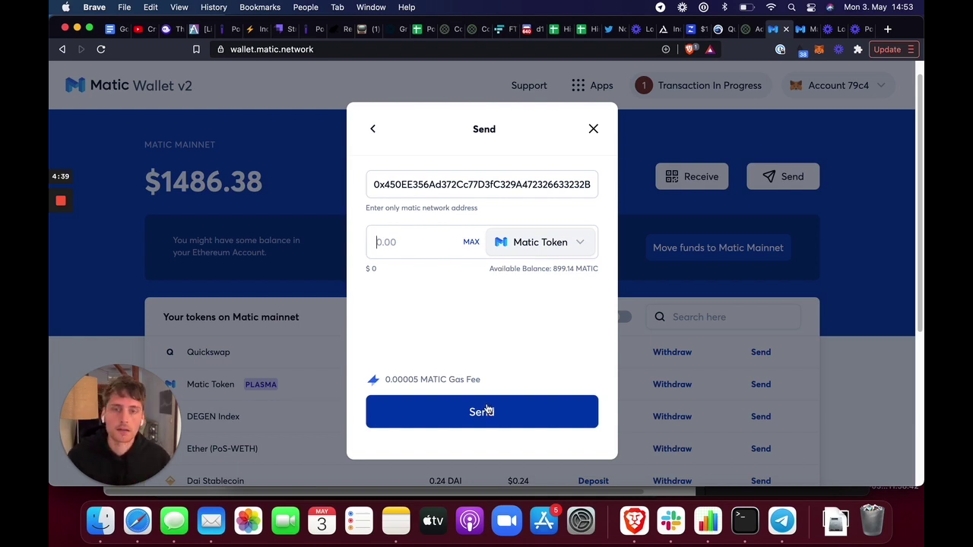
type("2")
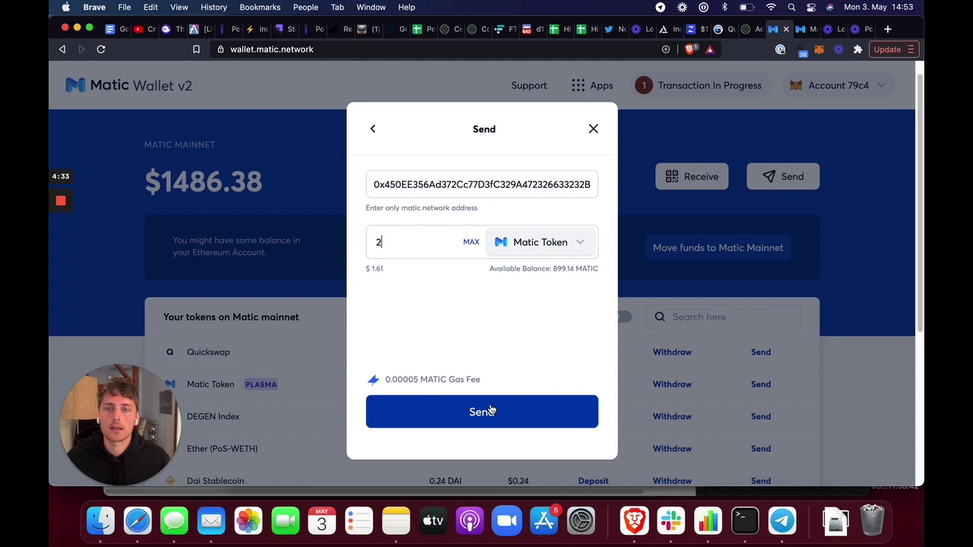
Review and confirm the 2 MATIC transfer, approving it in MetaMask
left_click(454, 419)
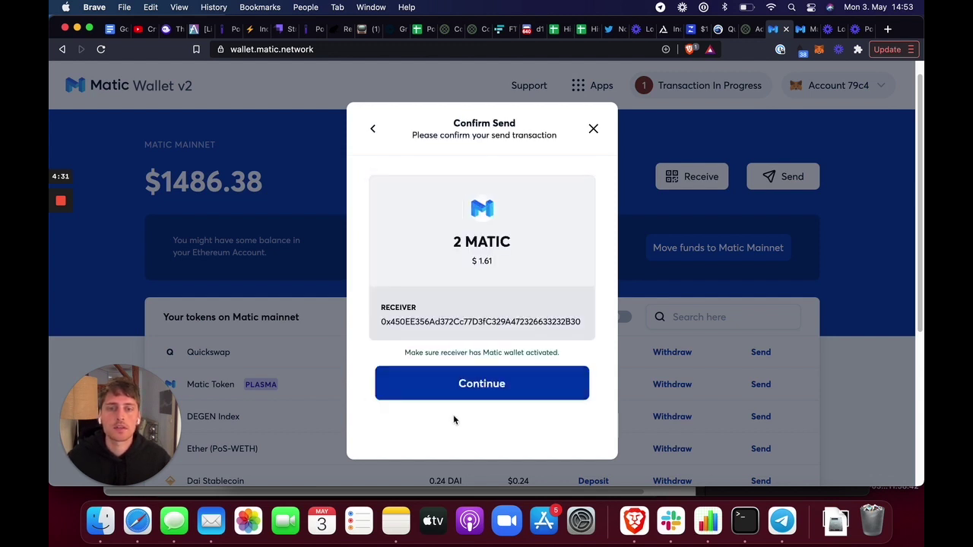
left_click(493, 392)
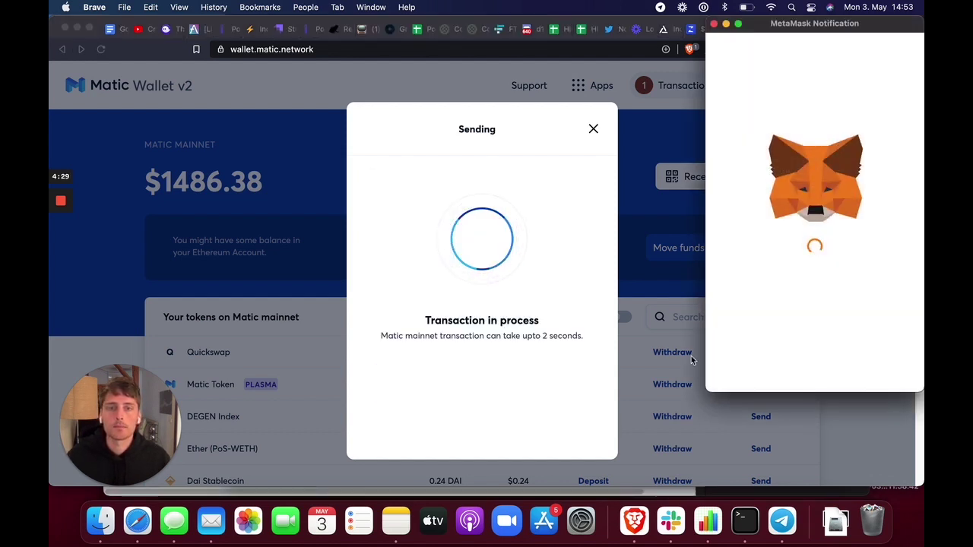
left_click(863, 370)
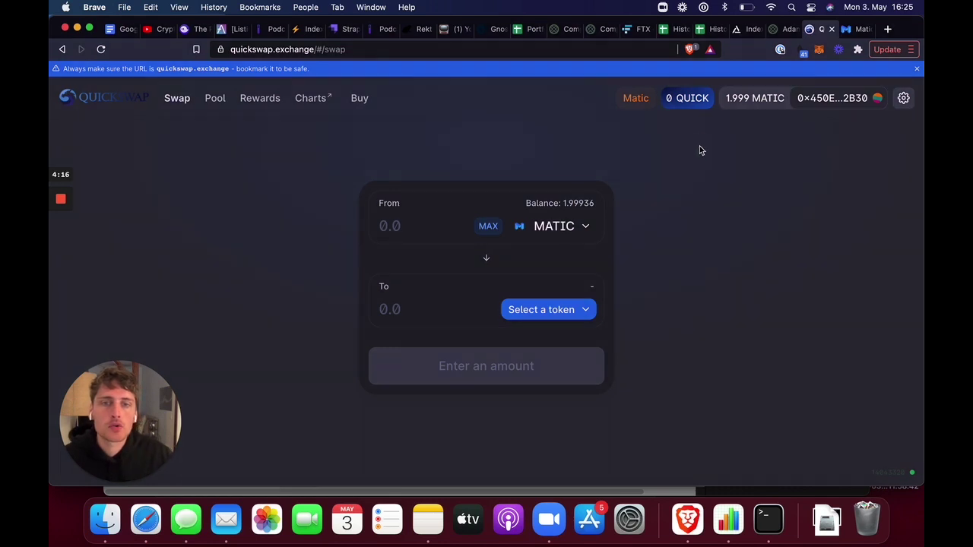
Set up a QuickSwap swap of 0.1 ETH into DEFI5
left_click(542, 225)
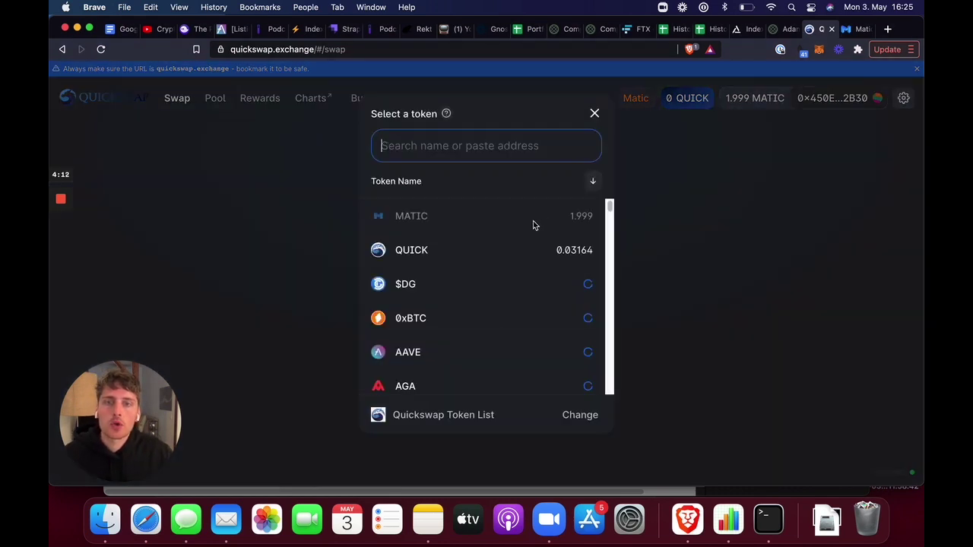
type("e")
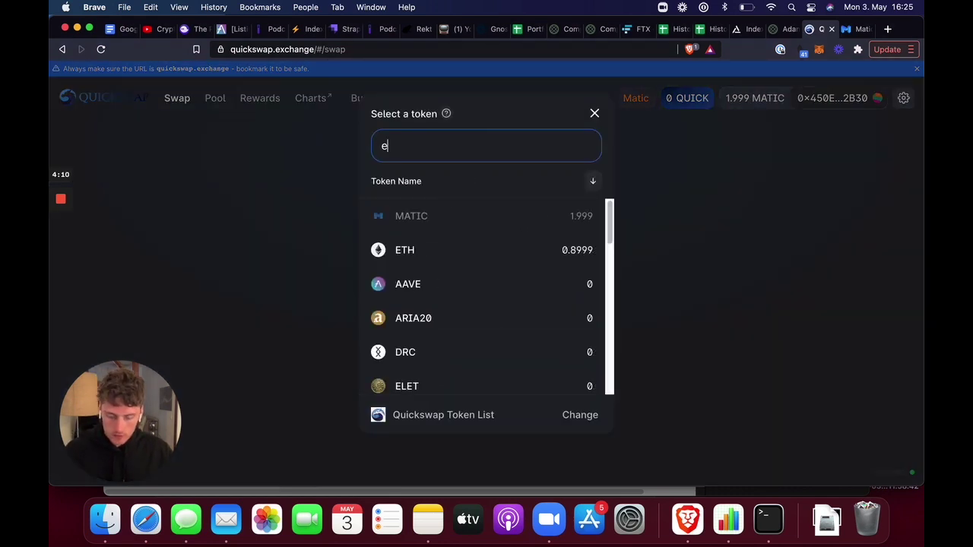
type("th")
left_click(440, 250)
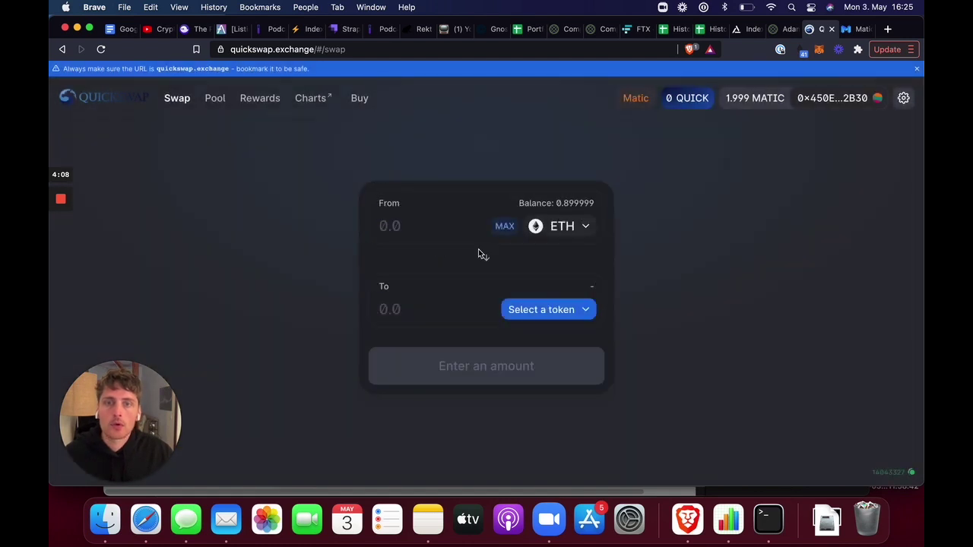
left_click(518, 310)
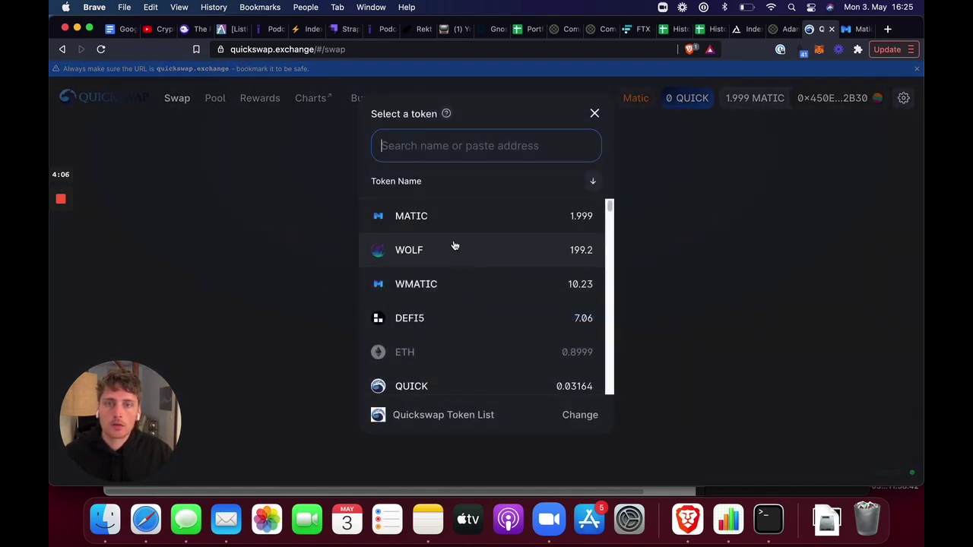
type("defi5")
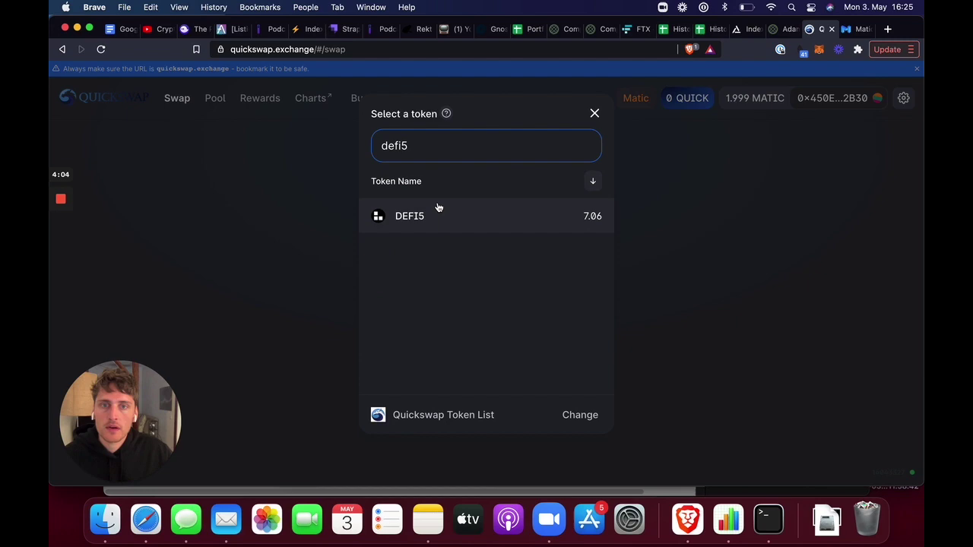
left_click(438, 210)
left_click(396, 226)
type("0")
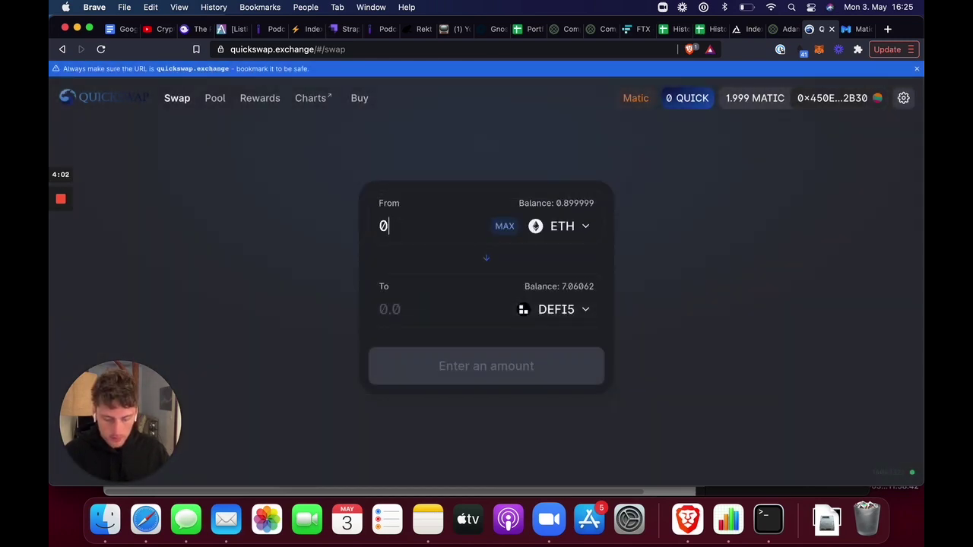
type(".1")
Confirm the 0.1 ETH for about 2.055 DEFI5 swap and approve it in MetaMask
left_click(453, 388)
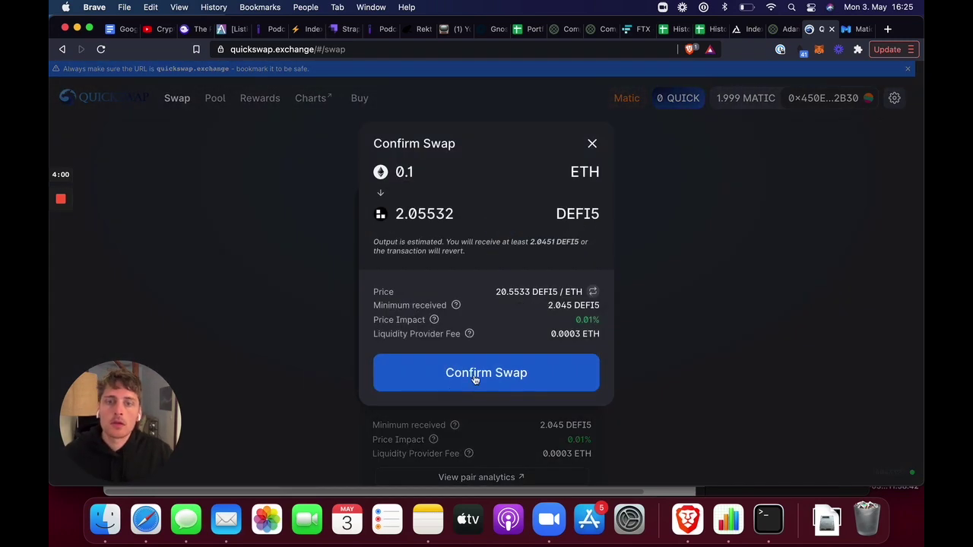
left_click(477, 377)
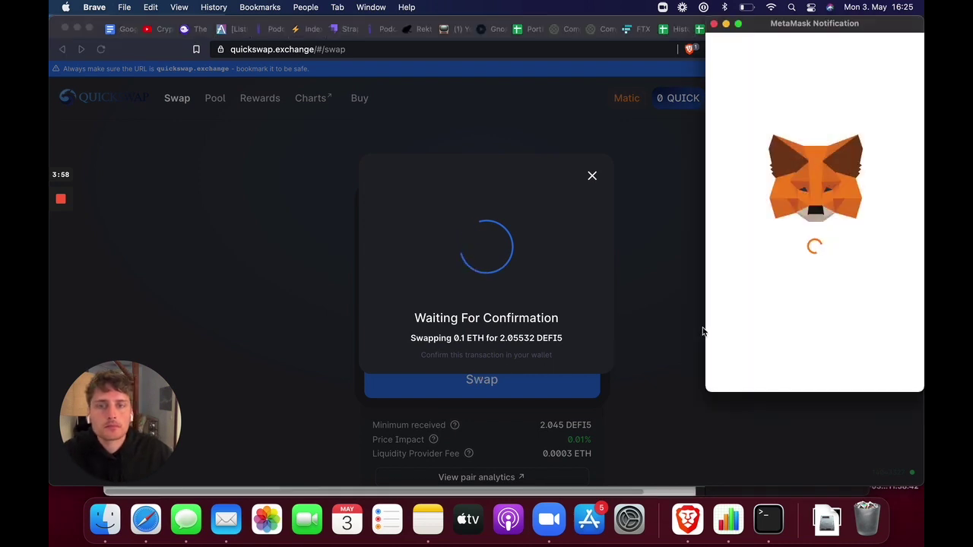
left_click(877, 370)
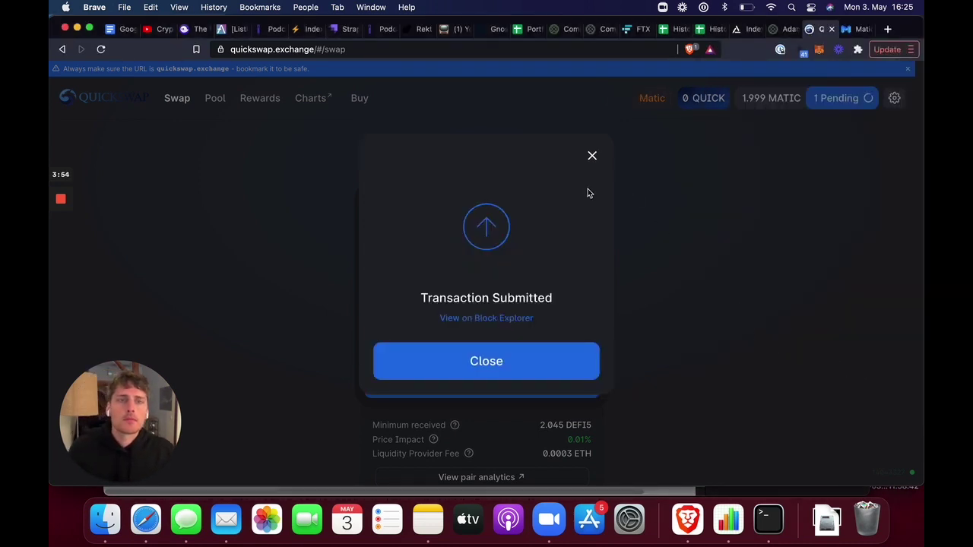
Dismiss the submitted notice and check MetaMask until the 0.1 ETH to 2.05 DEFI5 swap completes
left_click(593, 156)
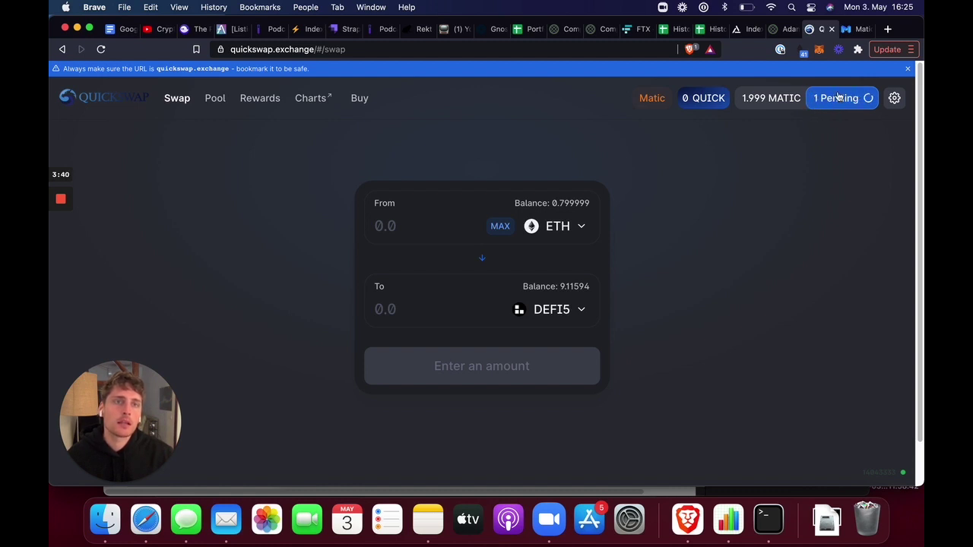
left_click(820, 53)
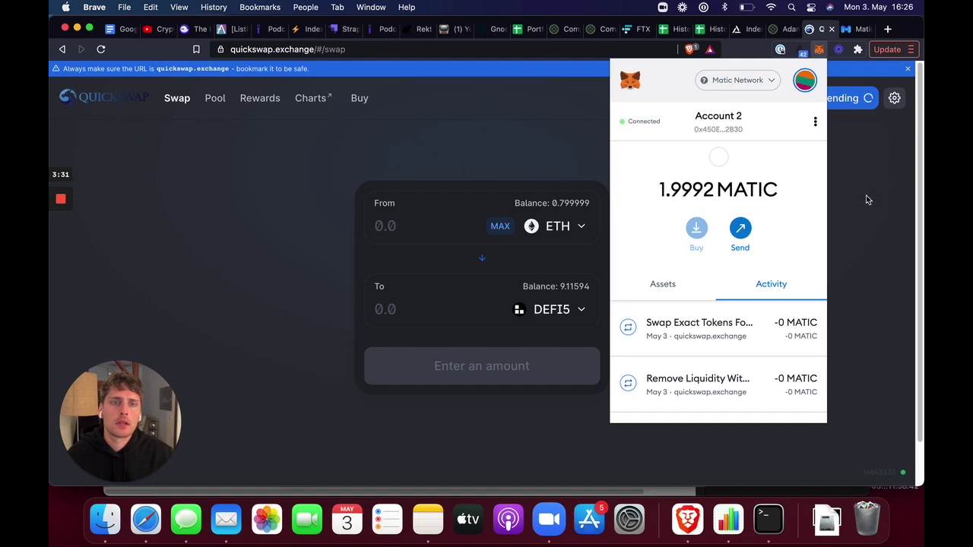
left_click(886, 271)
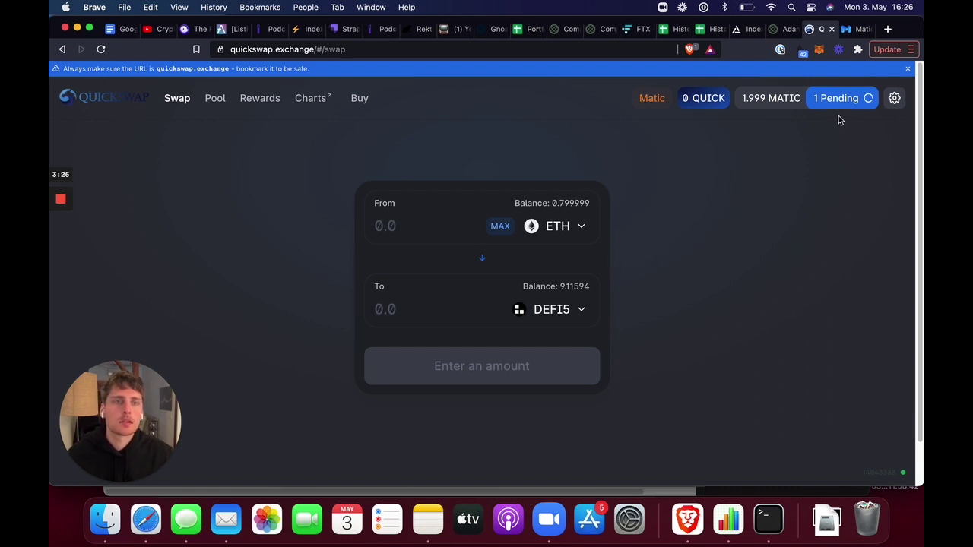
left_click(819, 50)
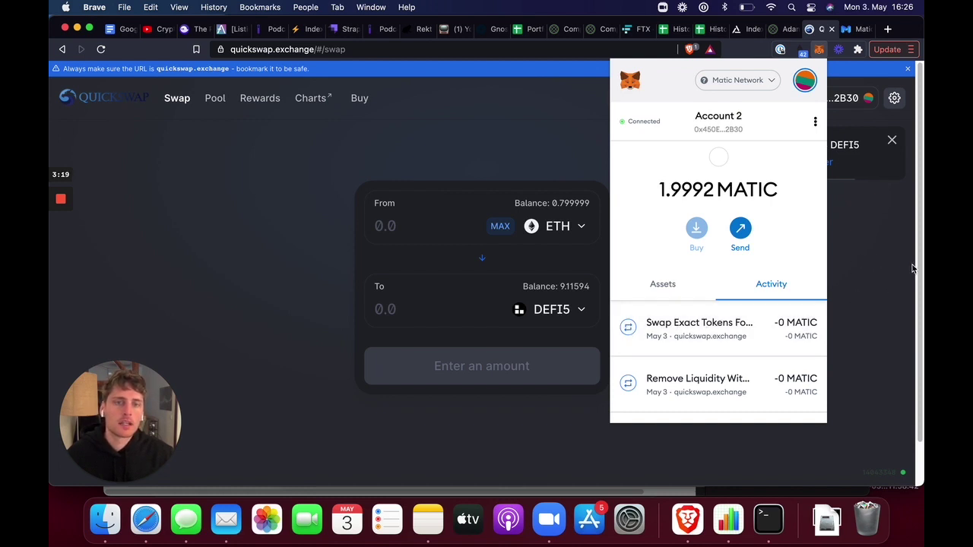
left_click(880, 279)
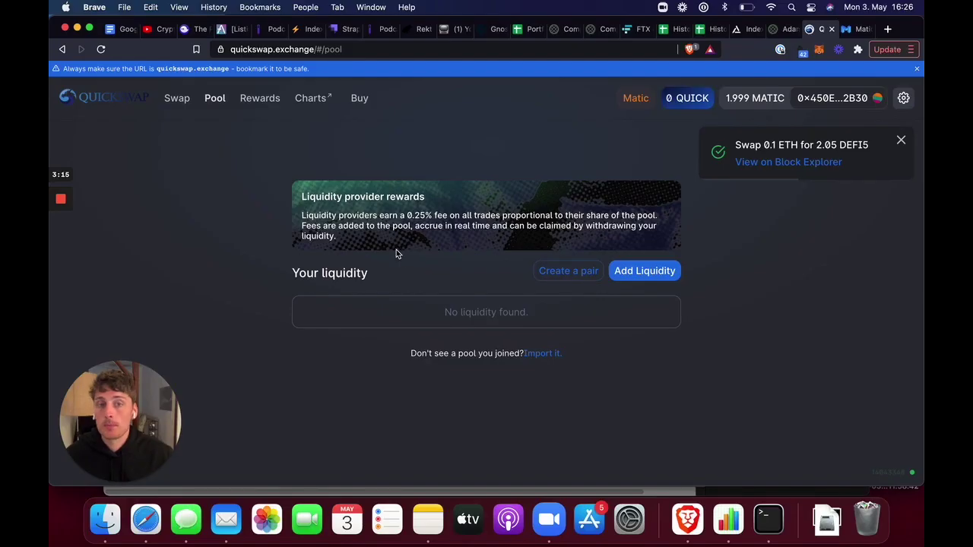
Start adding liquidity with DEFI5 and ETH as the pool's two tokens
left_click(625, 280)
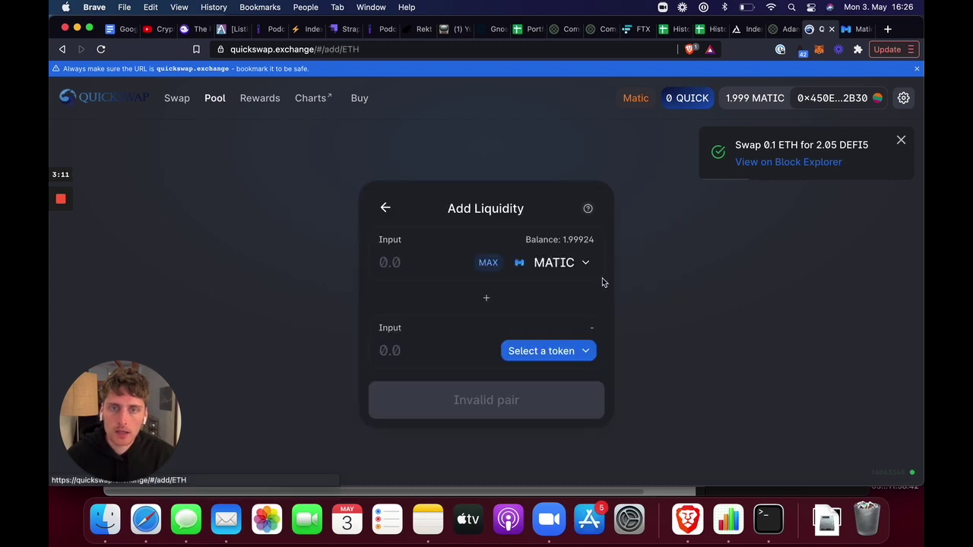
left_click(537, 272)
type("d")
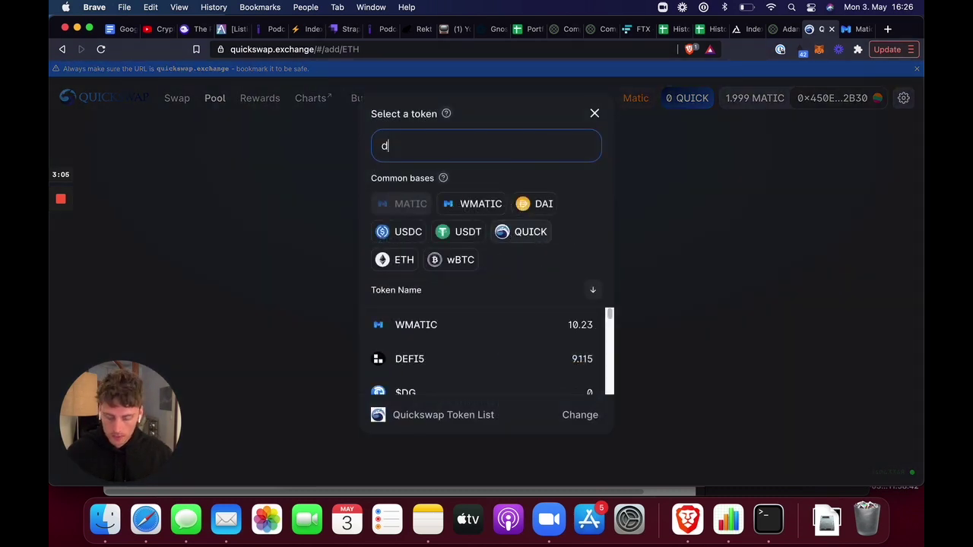
type("efi")
left_click(443, 324)
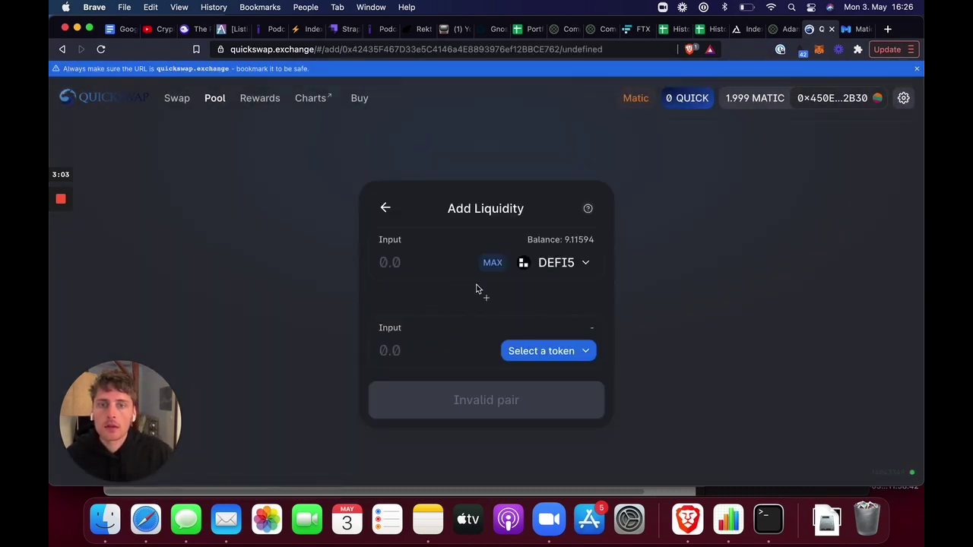
left_click(544, 350)
type("eth")
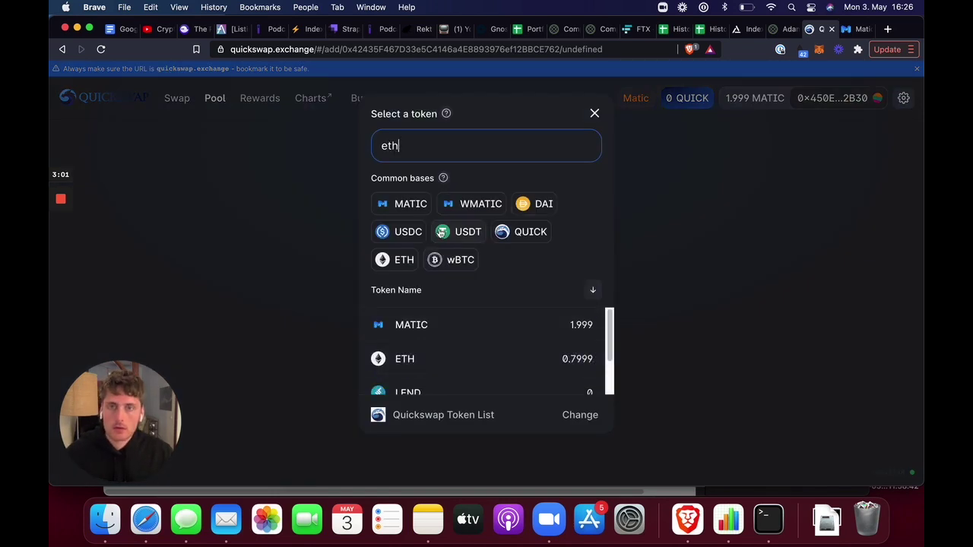
left_click(437, 375)
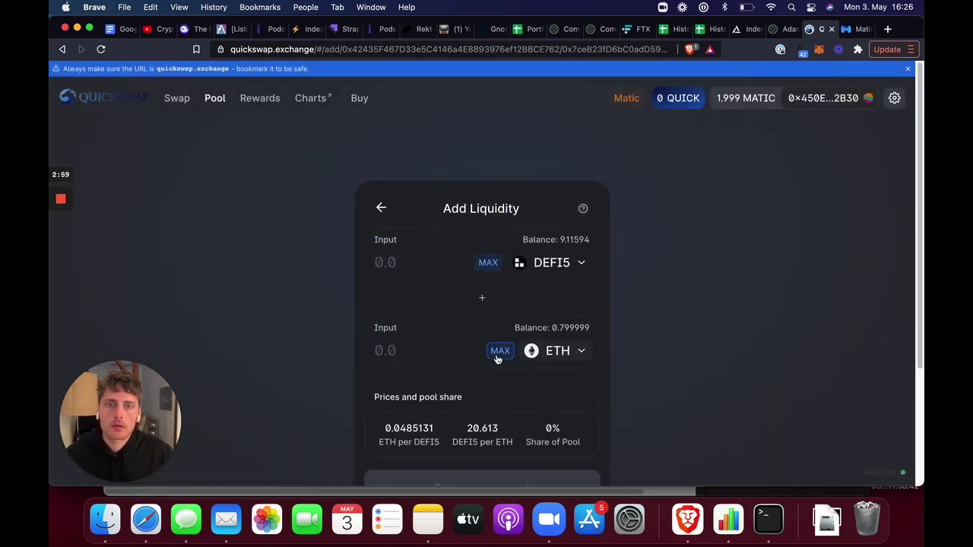
Supply the full 9.11594 DEFI5 with 0.442242 ETH and confirm in MetaMask
left_click(496, 351)
left_click(484, 263)
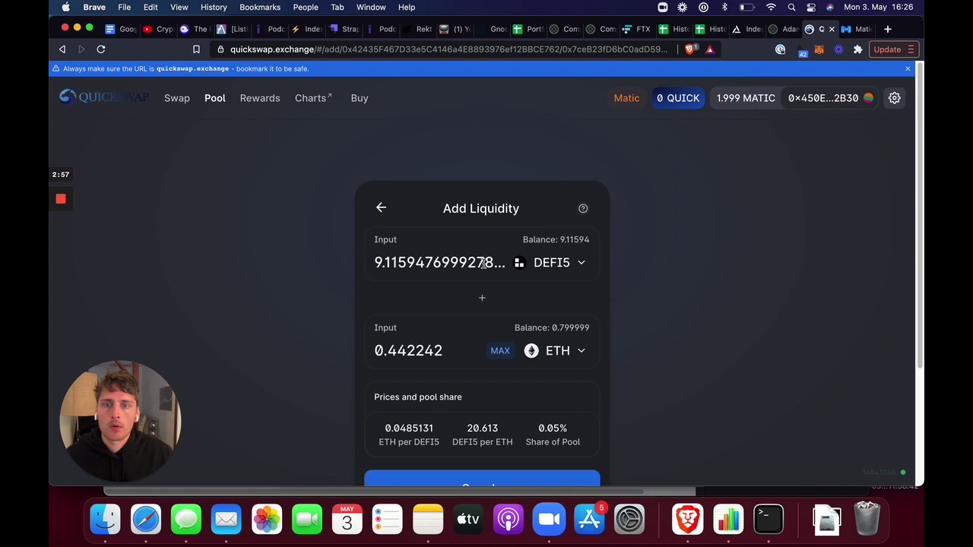
scroll(631, 341, "down", 1)
scroll(608, 343, "down", 3)
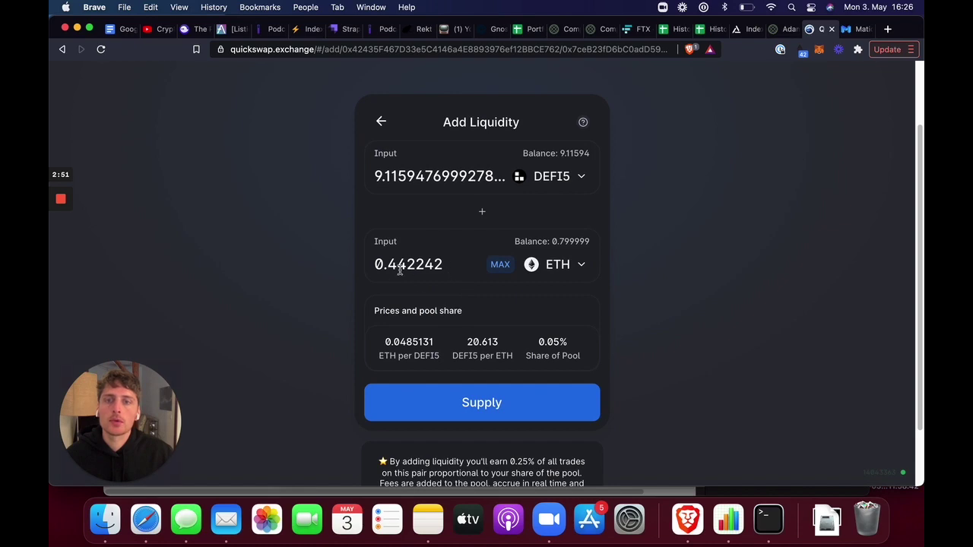
left_click(480, 407)
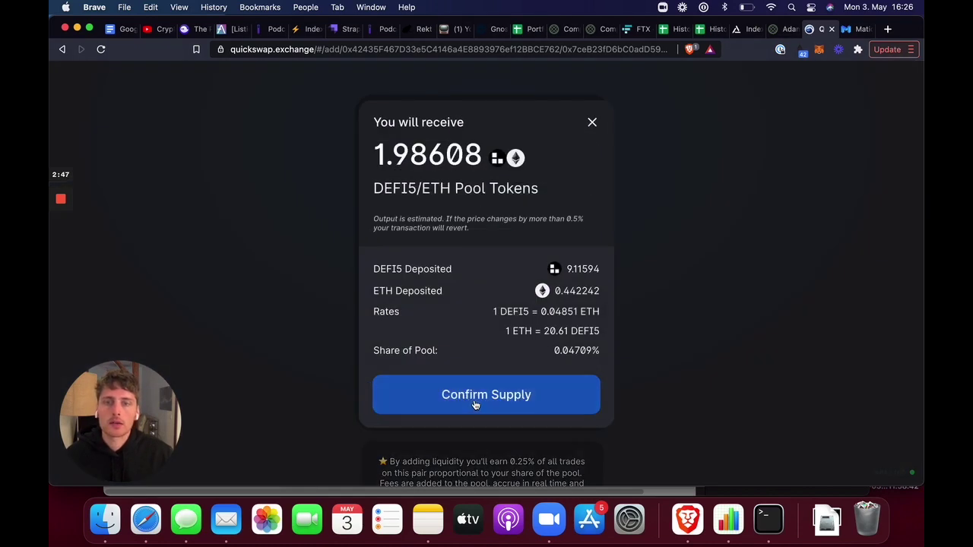
left_click(476, 403)
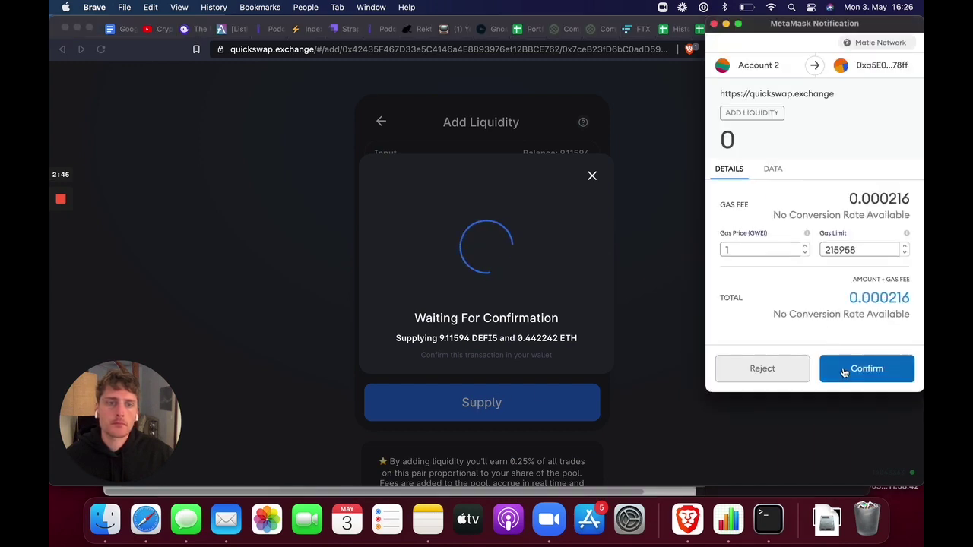
left_click(842, 373)
left_click(592, 156)
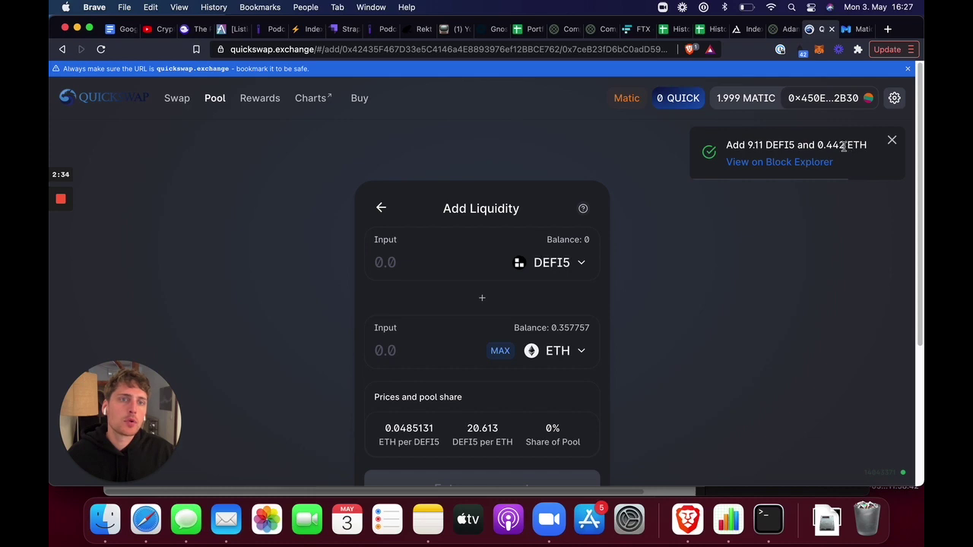
Open Rewards and go to page 2 of the mining pools to find ETH-DEFI5
left_click(260, 98)
scroll(403, 213, "down", 1)
scroll(429, 244, "down", 1)
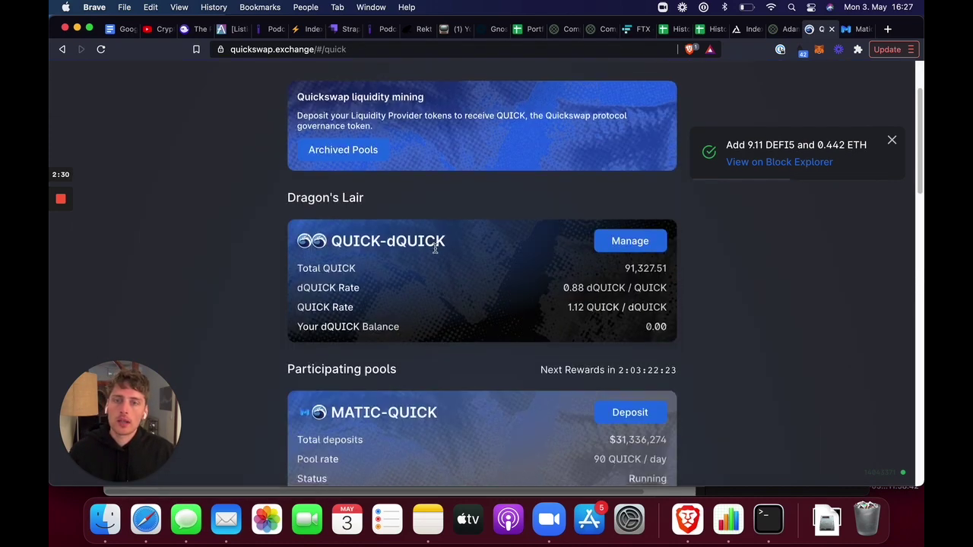
scroll(437, 250, "down", 3)
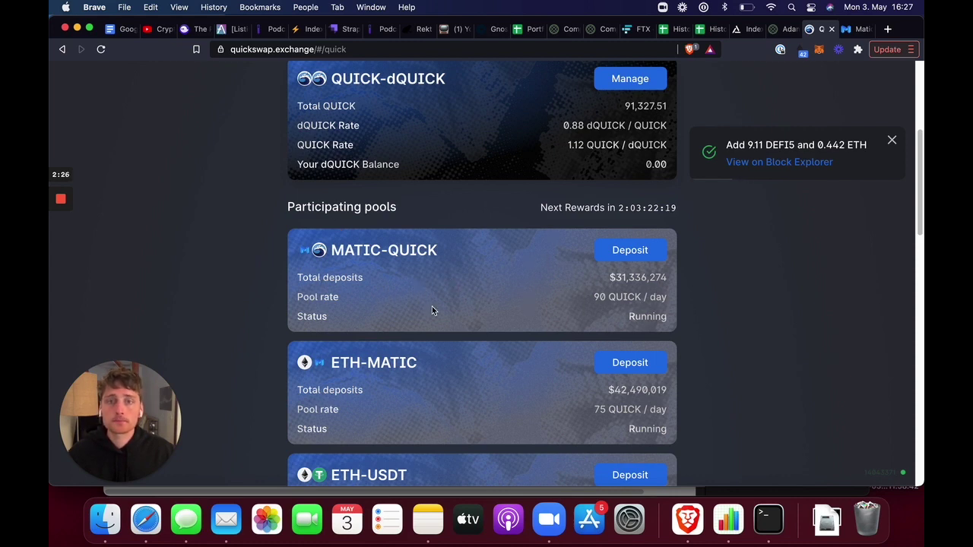
scroll(456, 318, "down", 1)
scroll(480, 325, "down", 2)
scroll(480, 326, "down", 2)
scroll(491, 327, "down", 4)
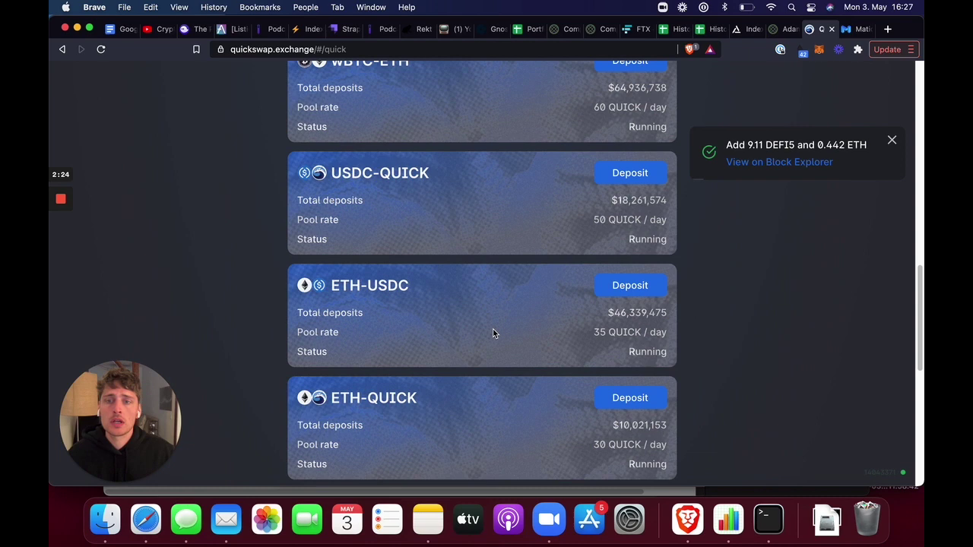
scroll(493, 333, "down", 4)
scroll(496, 330, "down", 4)
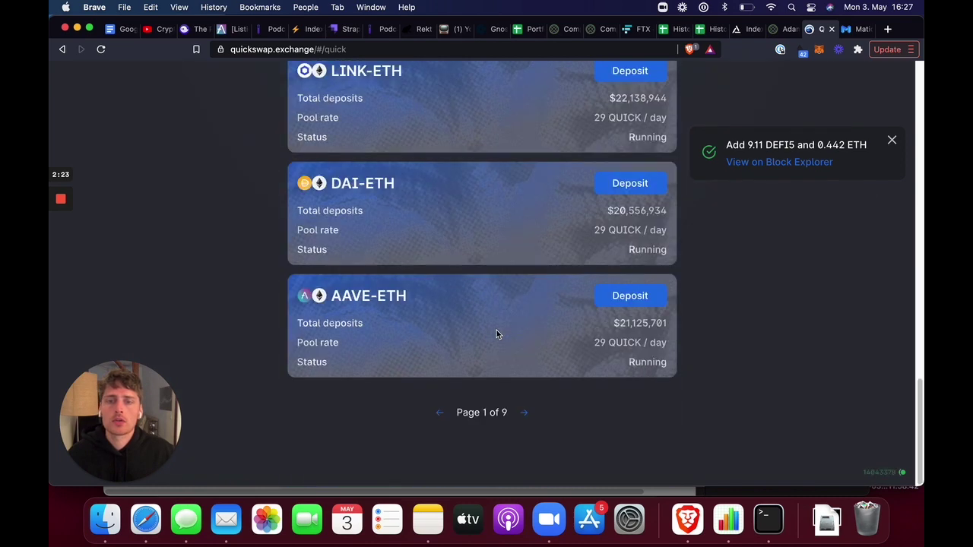
left_click(524, 413)
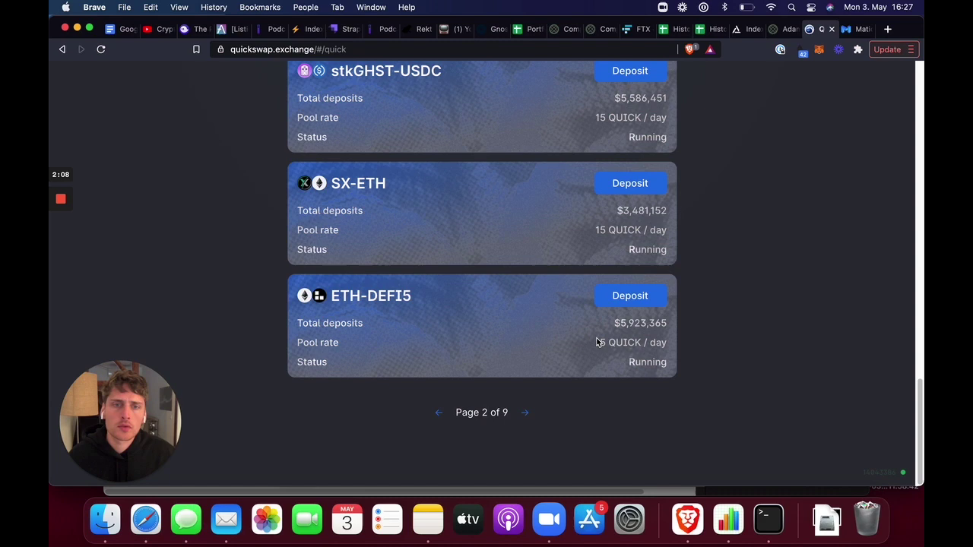
Set the full 1.98608 LP balance for ETH-DEFI5 mining and approve it in MetaMask
left_click(609, 298)
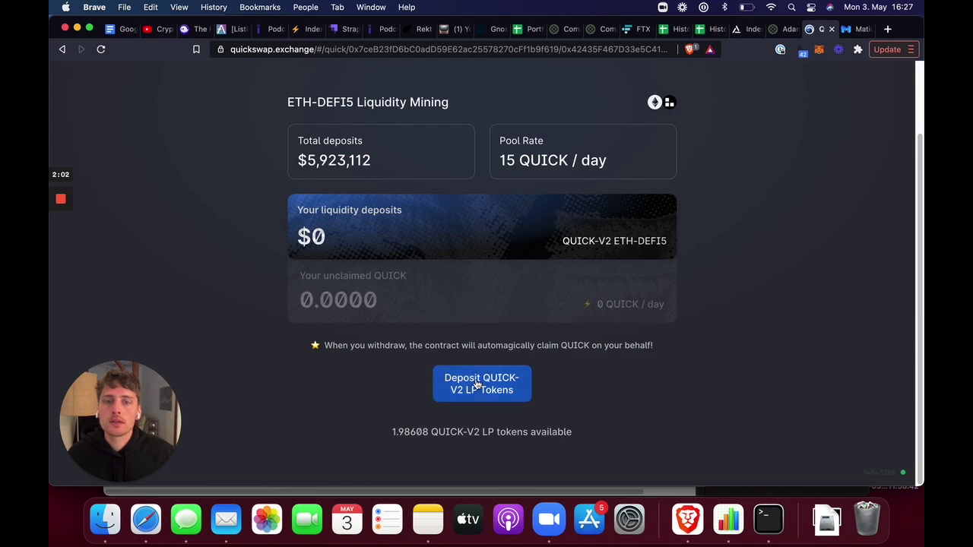
left_click(479, 385)
left_click(475, 236)
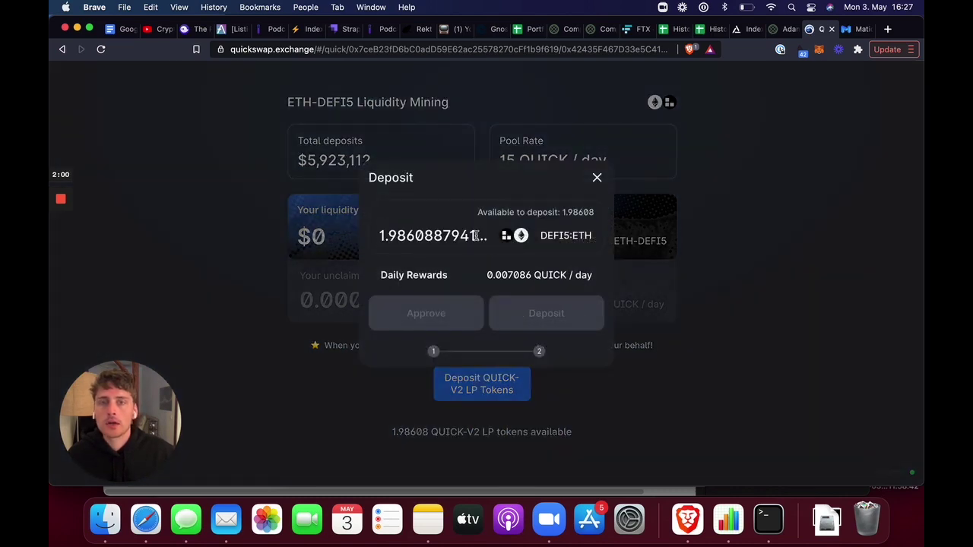
left_click(426, 314)
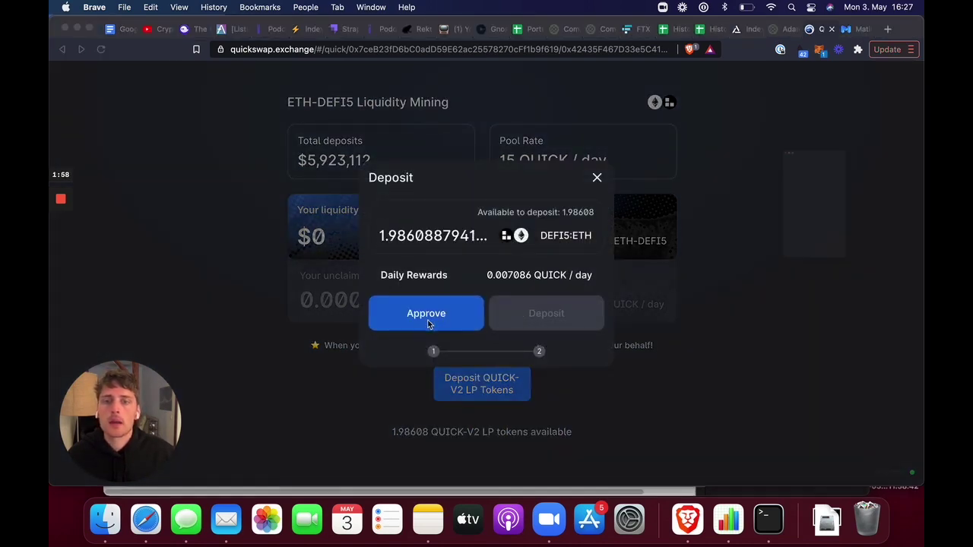
left_click(877, 365)
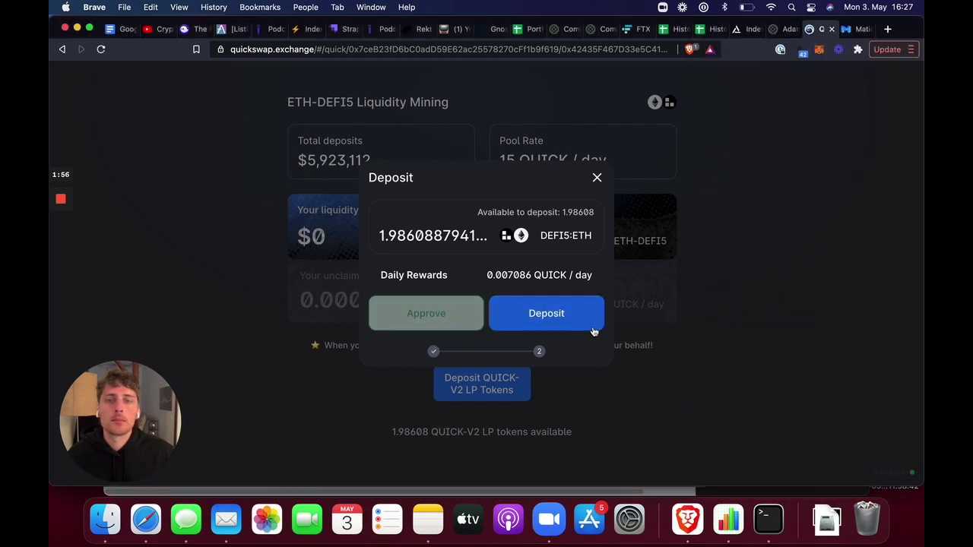
Deposit all the LP tokens into ETH-DEFI5 mining, confirming in MetaMask
left_click_drag(488, 275, 550, 288)
left_click(548, 288)
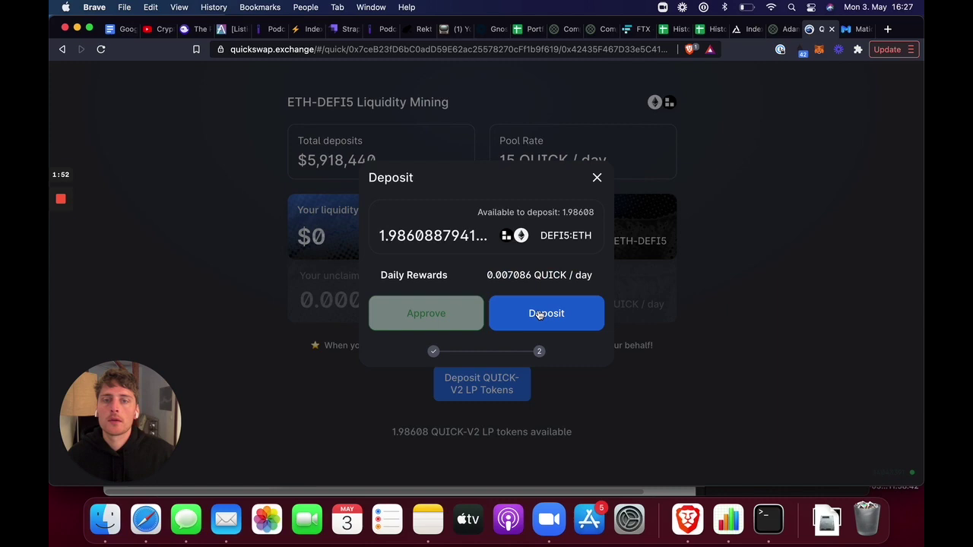
left_click(544, 313)
left_click(860, 380)
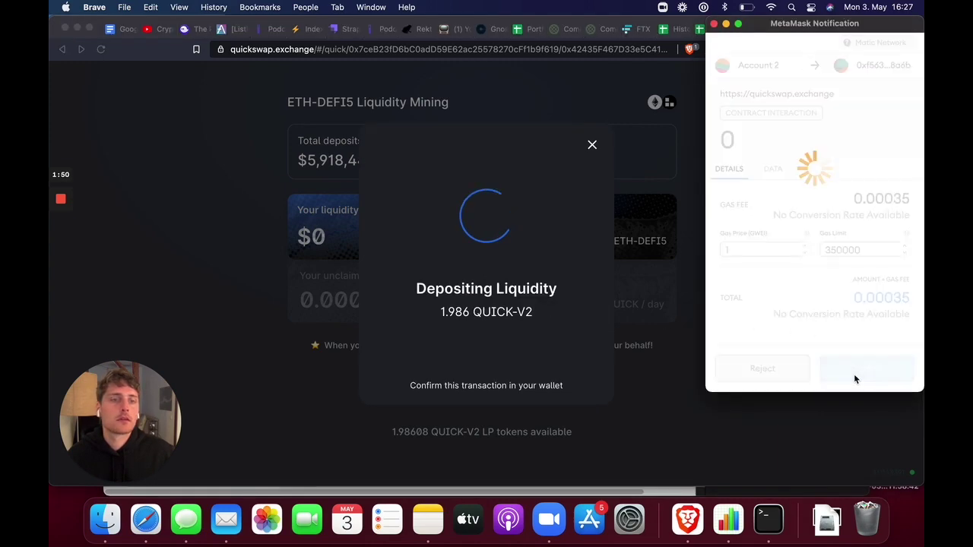
left_click(594, 148)
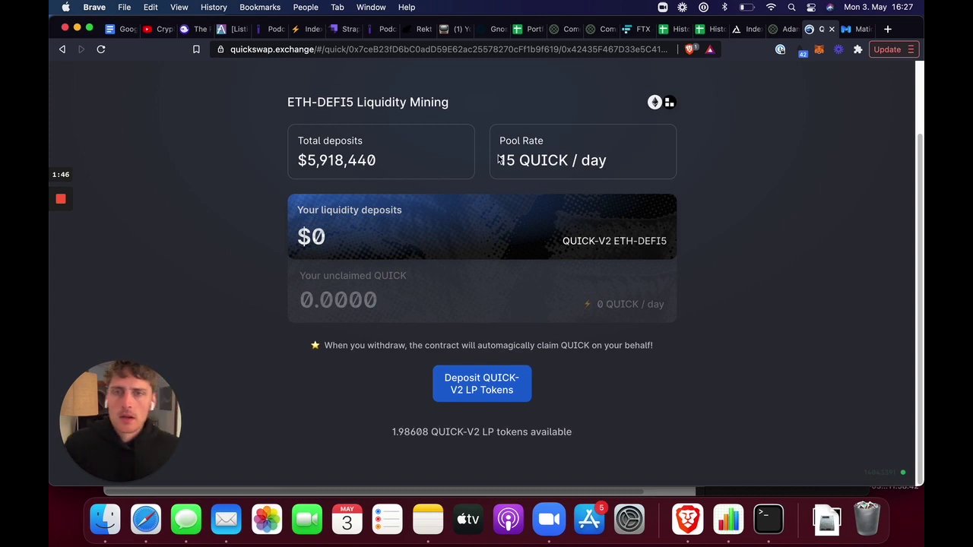
scroll(456, 213, "up", 2)
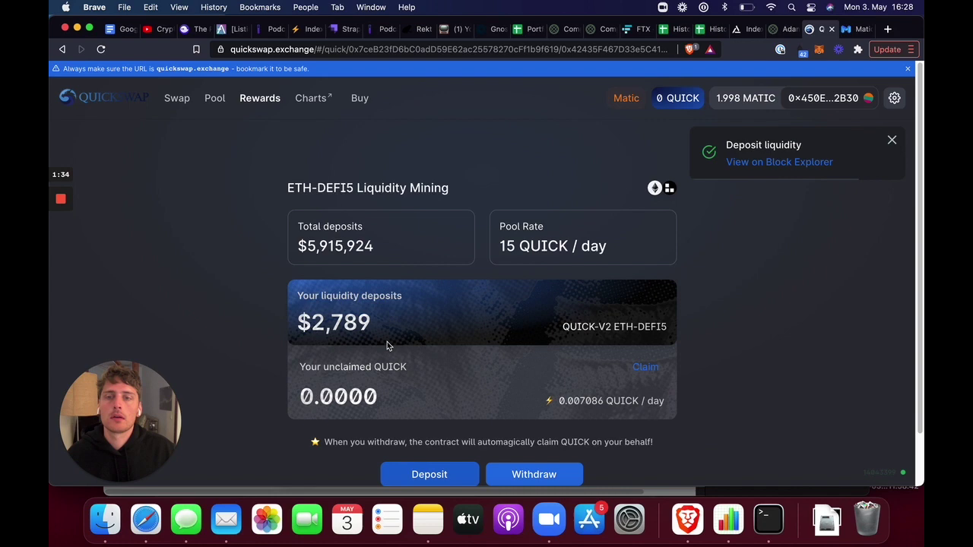
left_click(262, 103)
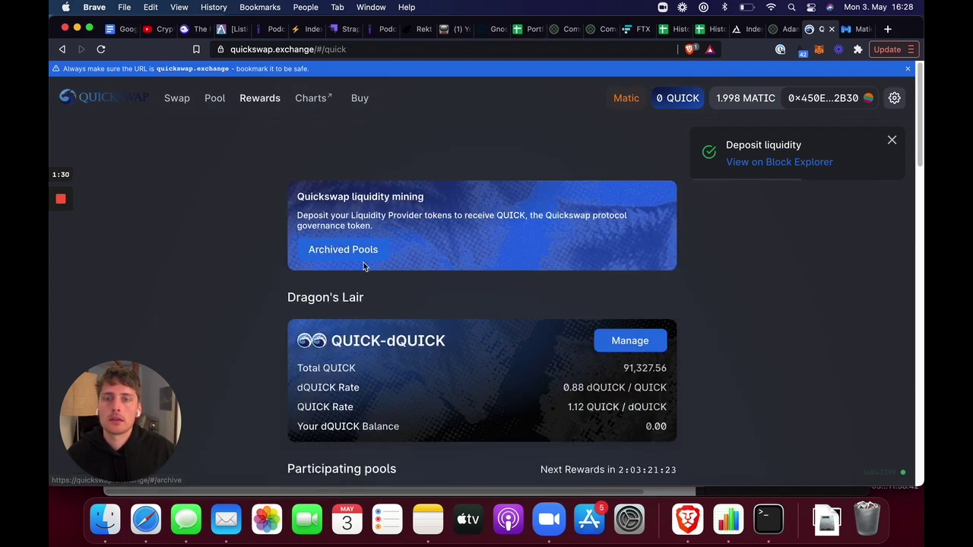
scroll(364, 262, "down", 2)
scroll(367, 264, "down", 2)
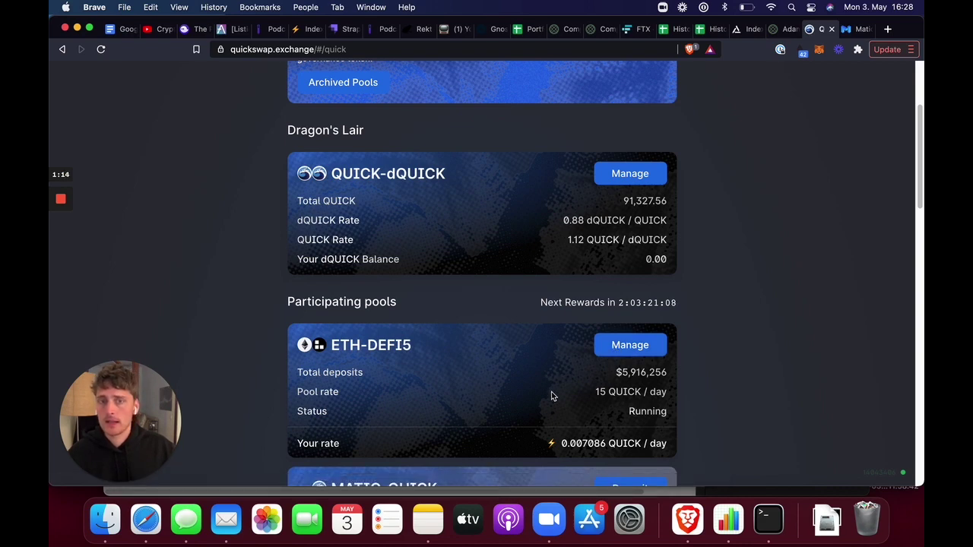
scroll(550, 394, "up", 1)
scroll(513, 417, "up", 3)
scroll(375, 332, "up", 2)
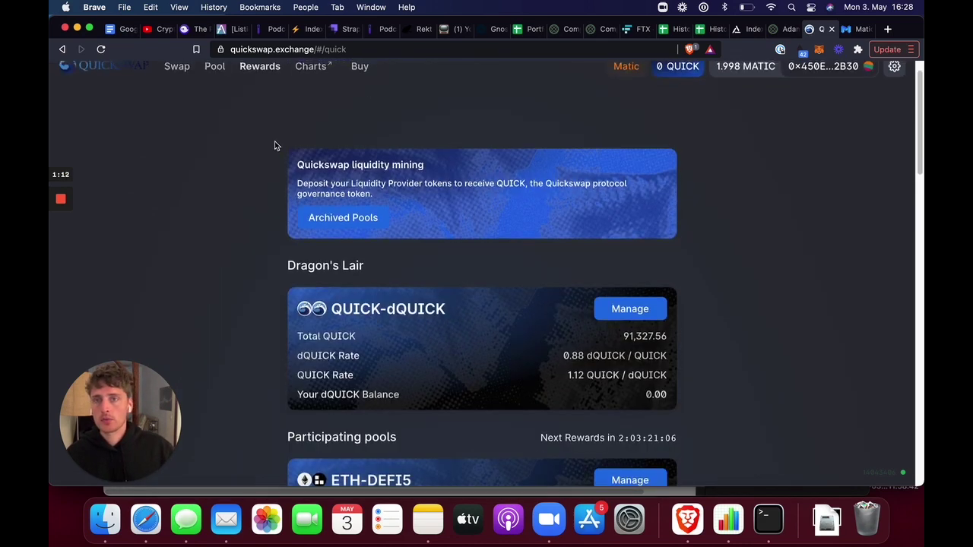
scroll(462, 283, "down", 5)
left_click(628, 320)
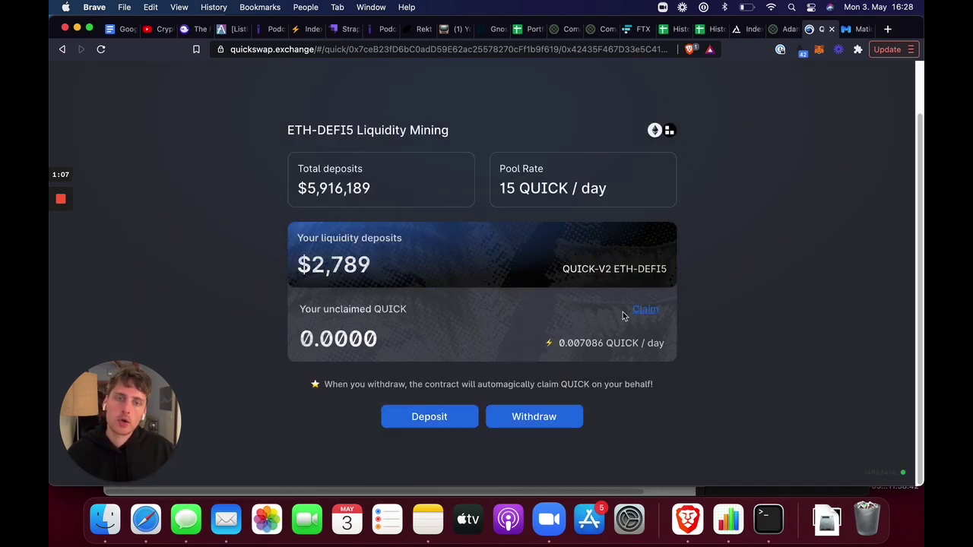
scroll(413, 258, "up", 3)
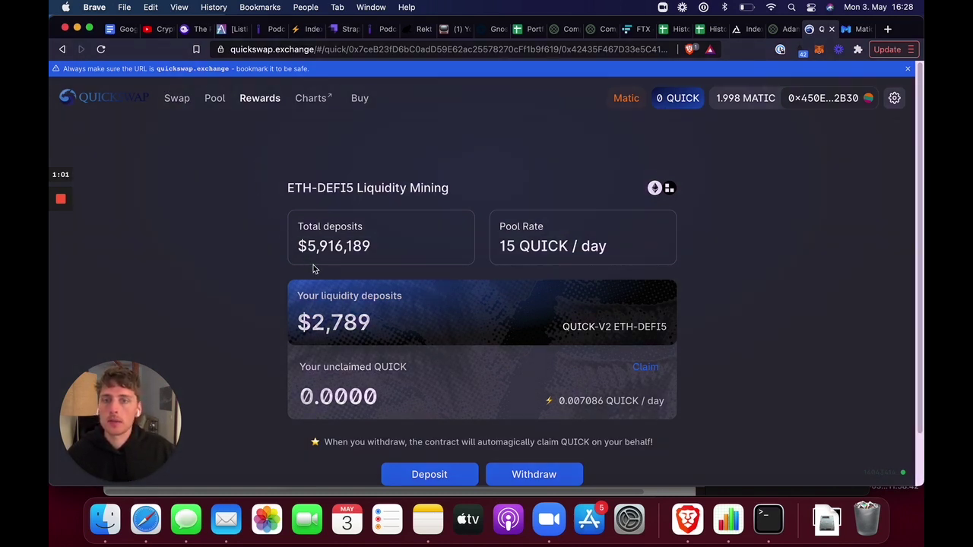
scroll(314, 264, "down", 2)
scroll(405, 336, "up", 2)
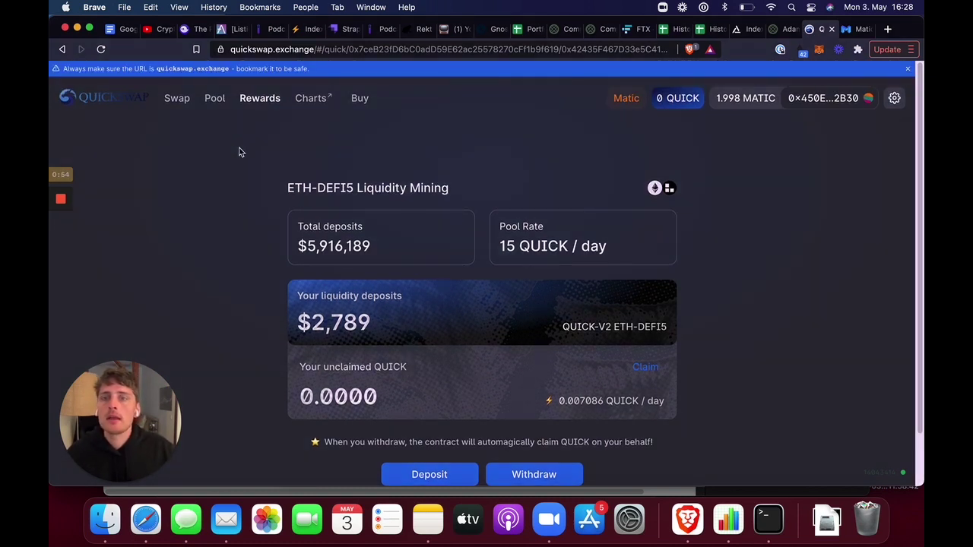
Withdraw the 1.986 ETH-DEFI5 LP tokens and claim QUICK, confirming in MetaMask
scroll(350, 228, "down", 1)
left_click(563, 461)
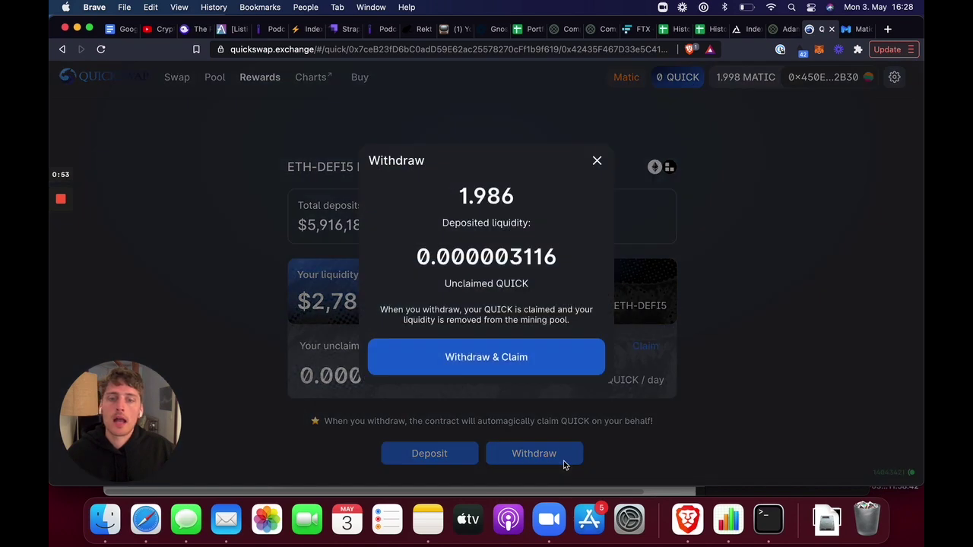
left_click(488, 371)
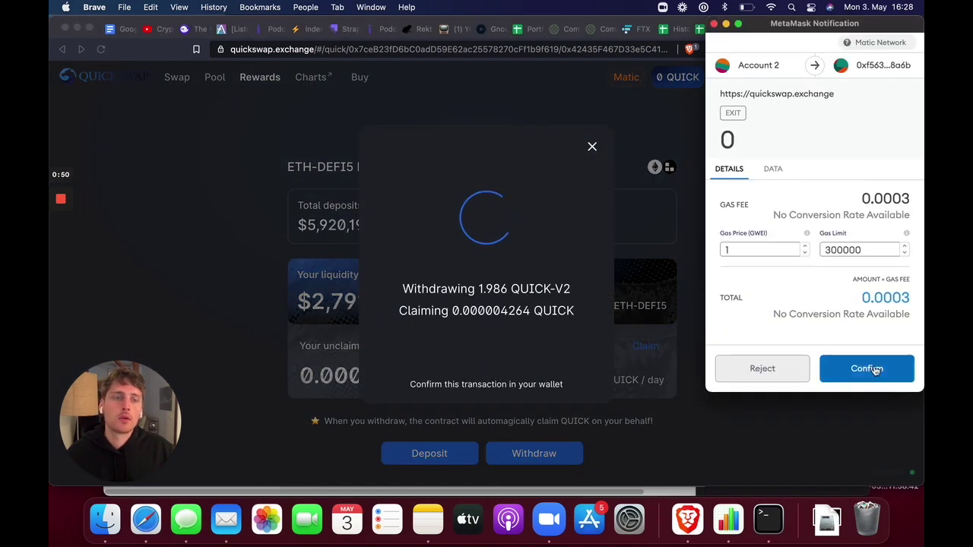
left_click(870, 367)
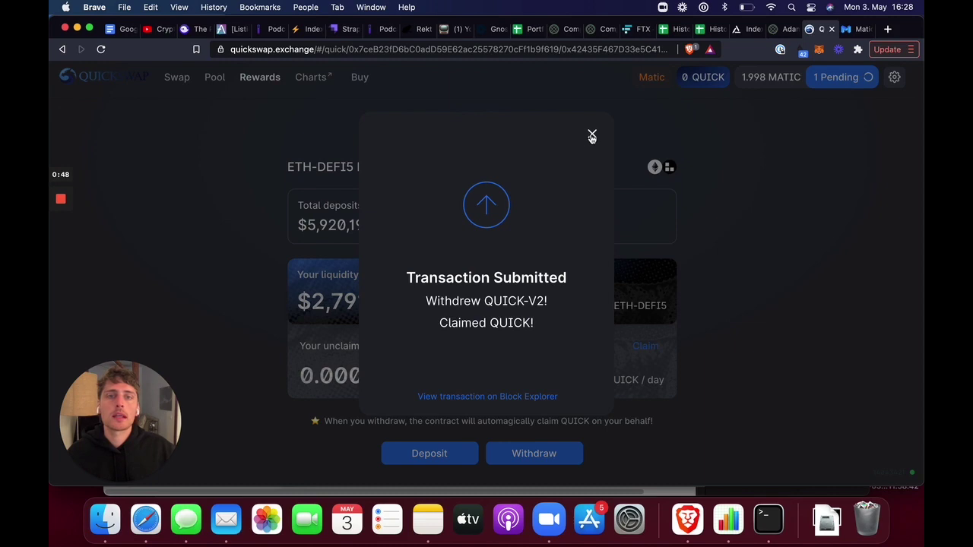
left_click(592, 134)
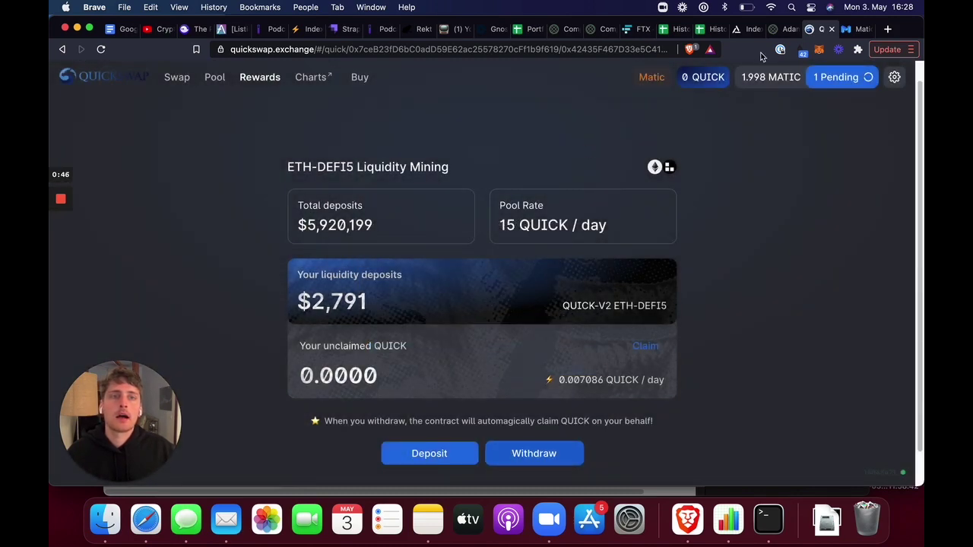
left_click(778, 34)
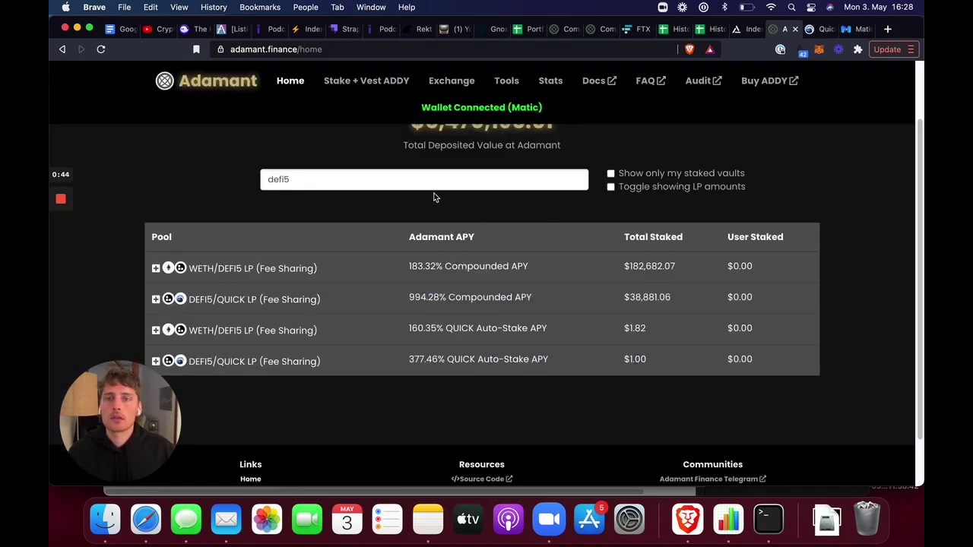
Clear the Adamant pool search and scroll the full list to the WETH/DEFI5 LP vault
scroll(432, 195, "up", 2)
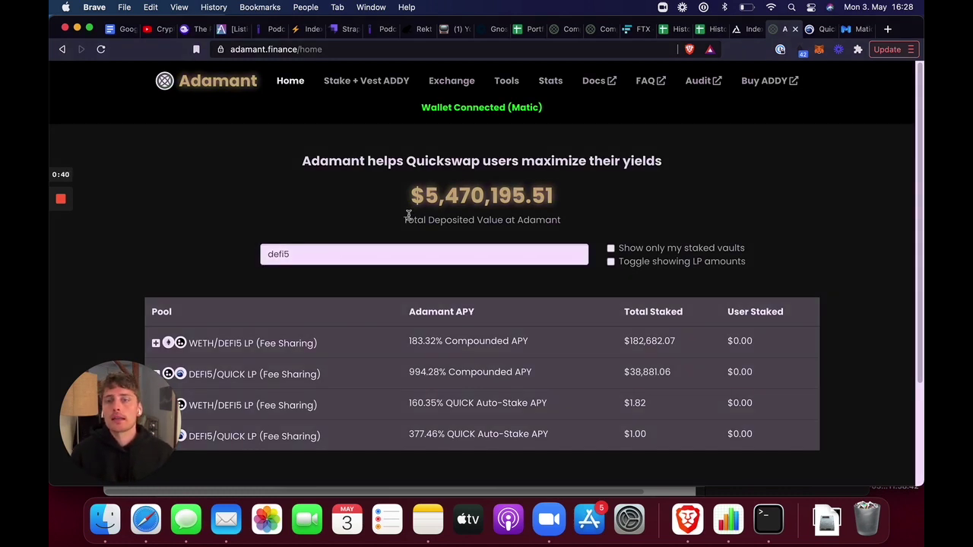
left_click(306, 252)
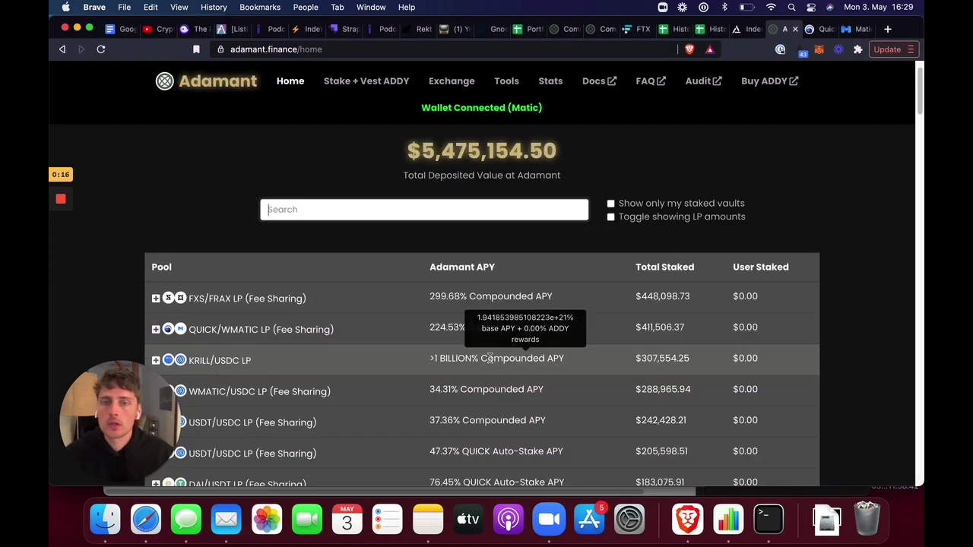
scroll(477, 380, "down", 1)
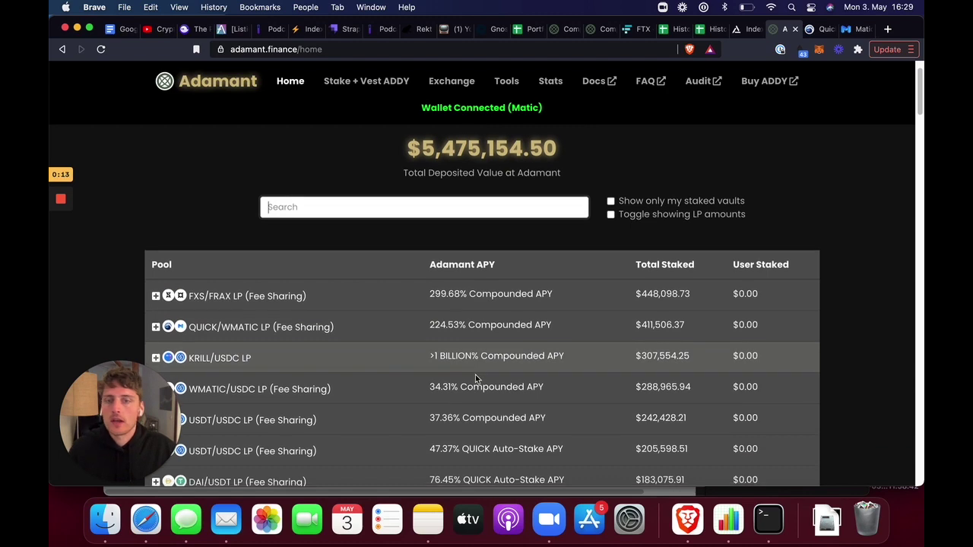
scroll(476, 380, "down", 1)
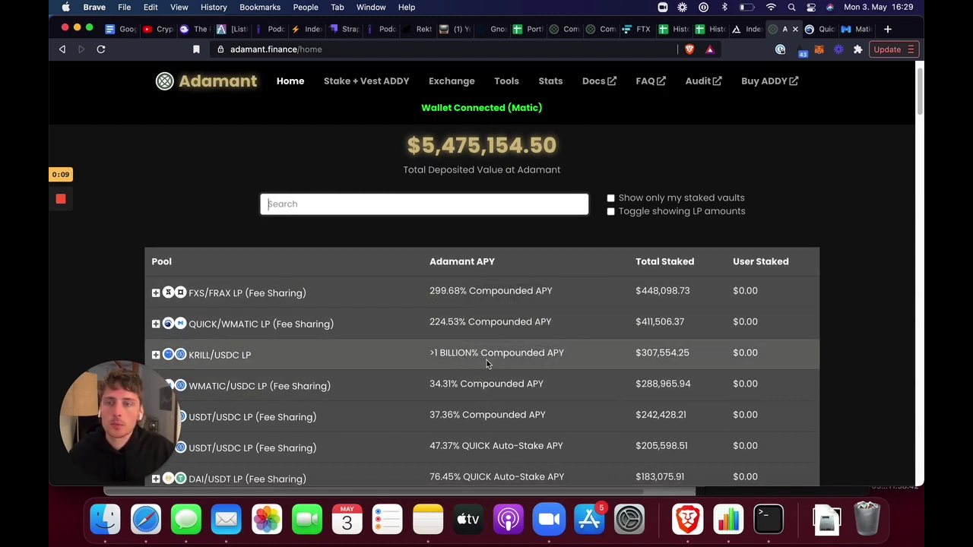
scroll(488, 365, "down", 3)
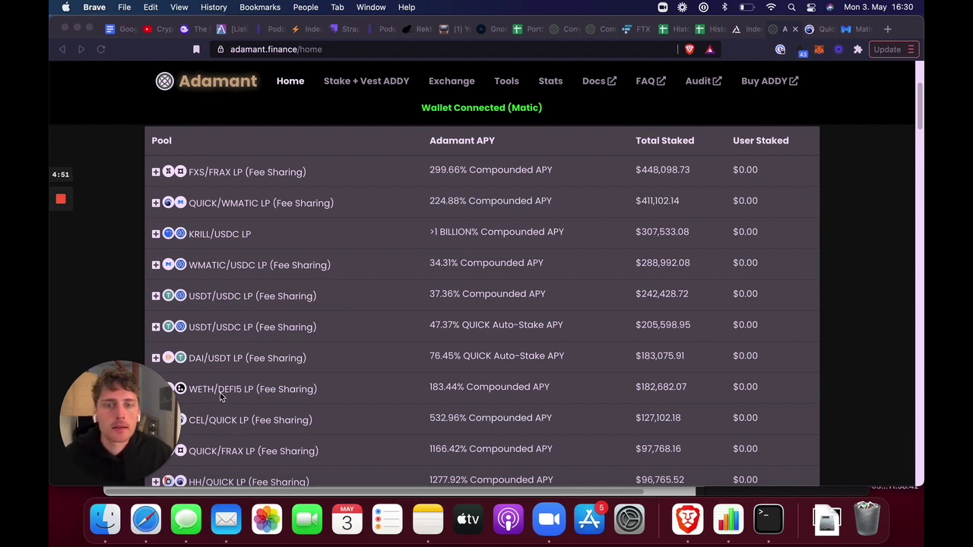
Expand the WETH/DEFI5 vault and approve its LP tokens in MetaMask
left_click(424, 388)
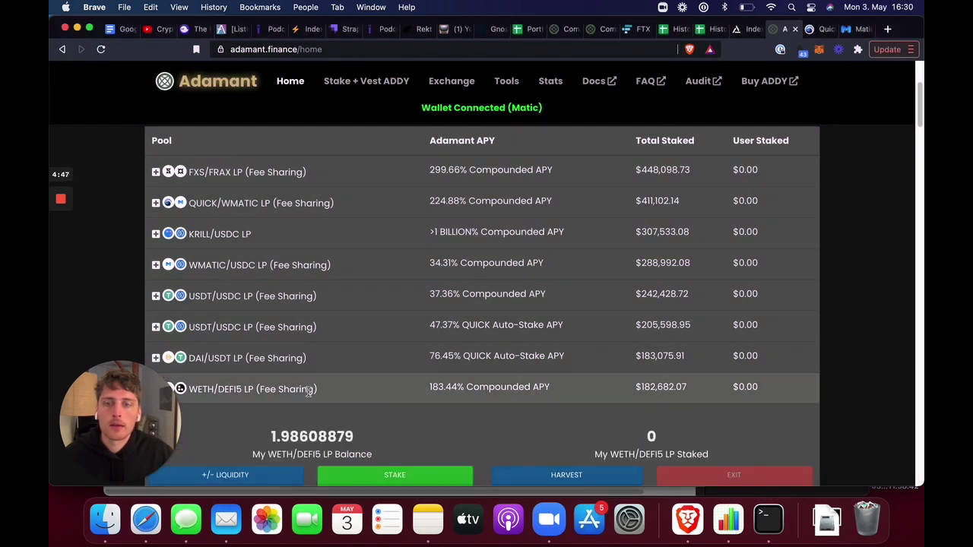
scroll(274, 410, "down", 1)
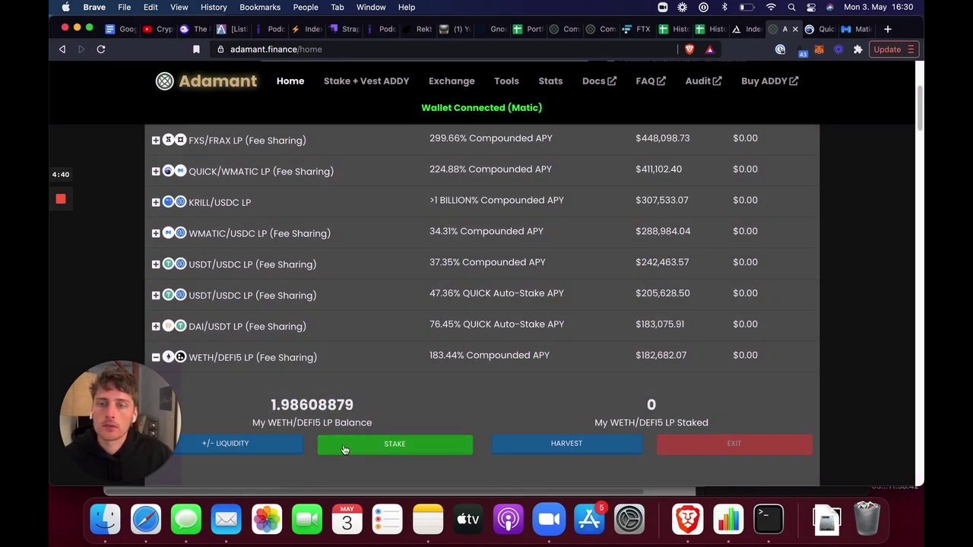
left_click(343, 446)
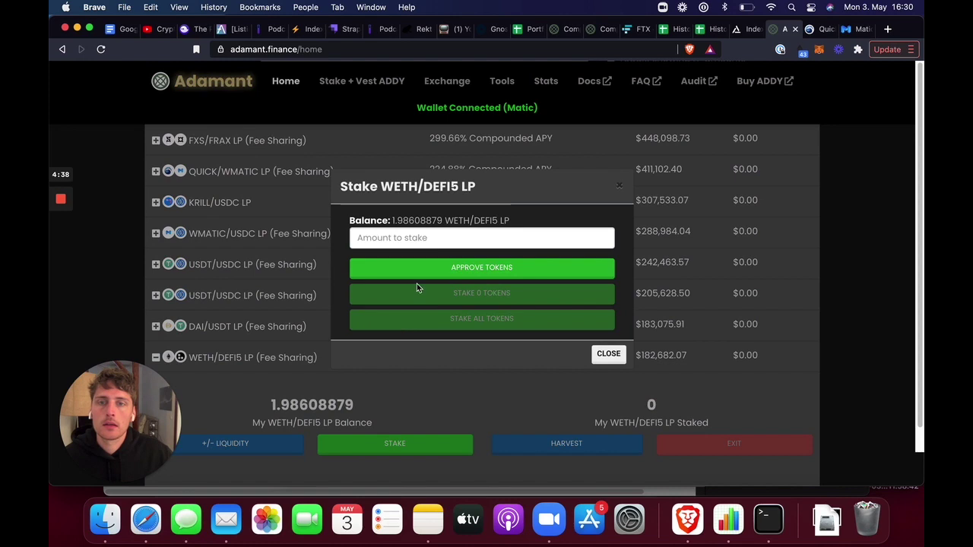
left_click(437, 268)
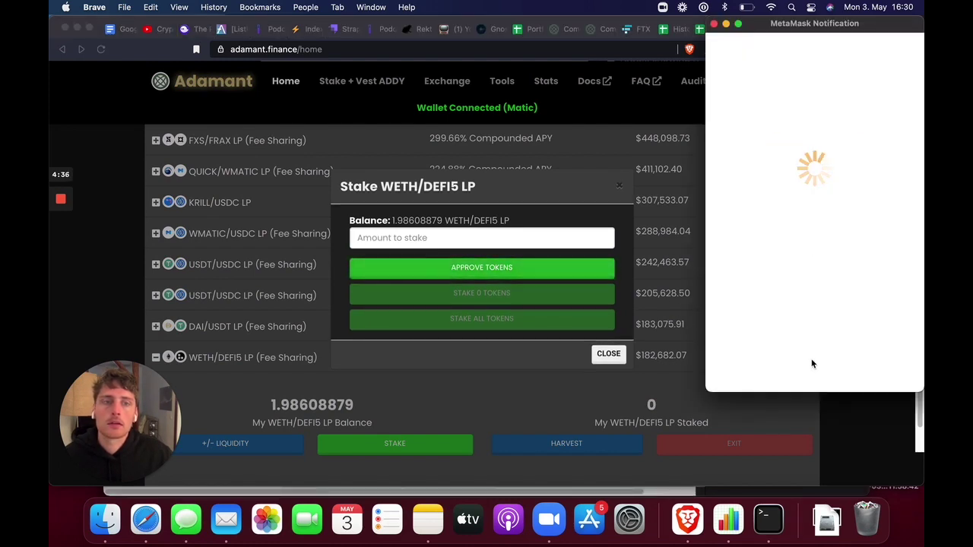
left_click(857, 368)
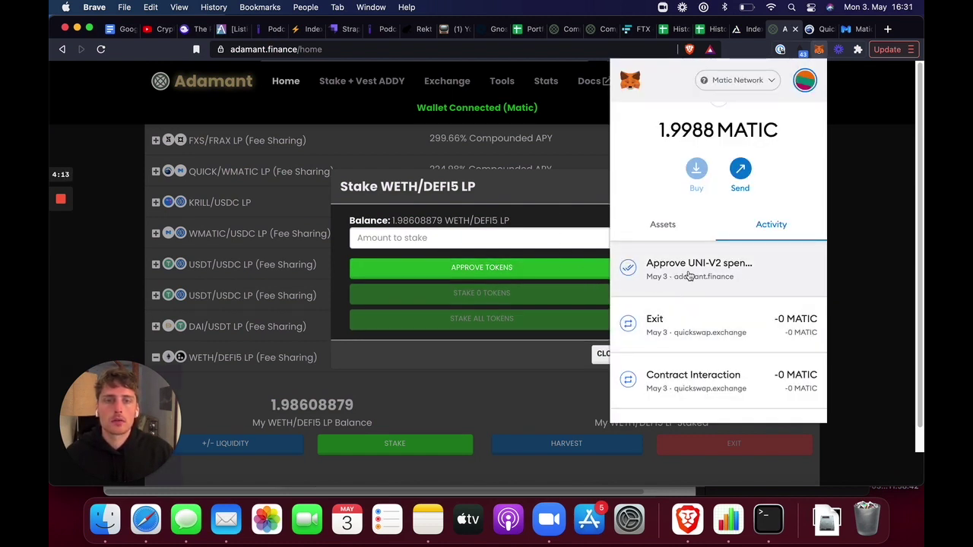
left_click(535, 195)
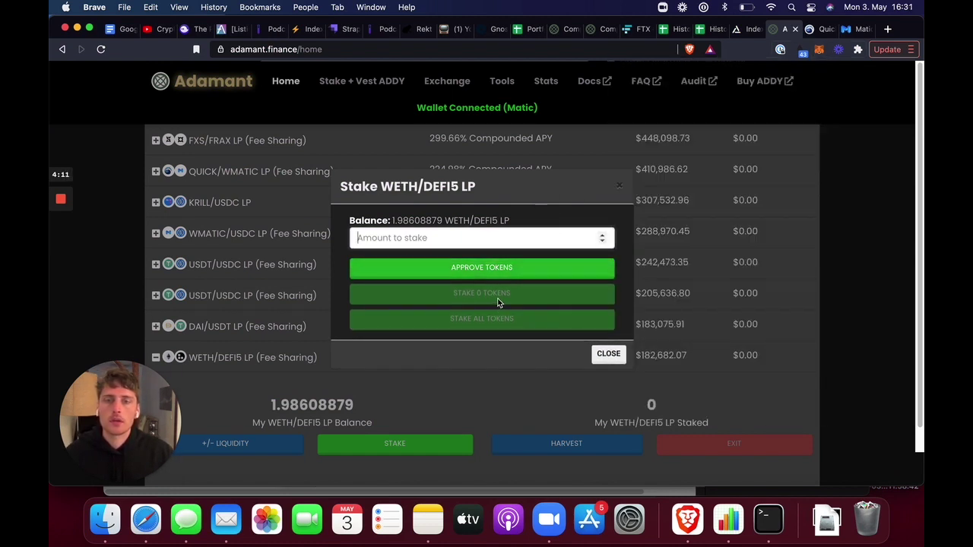
Stake all 1.986 WETH/DEFI5 LP tokens, confirming in MetaMask
left_click(443, 244)
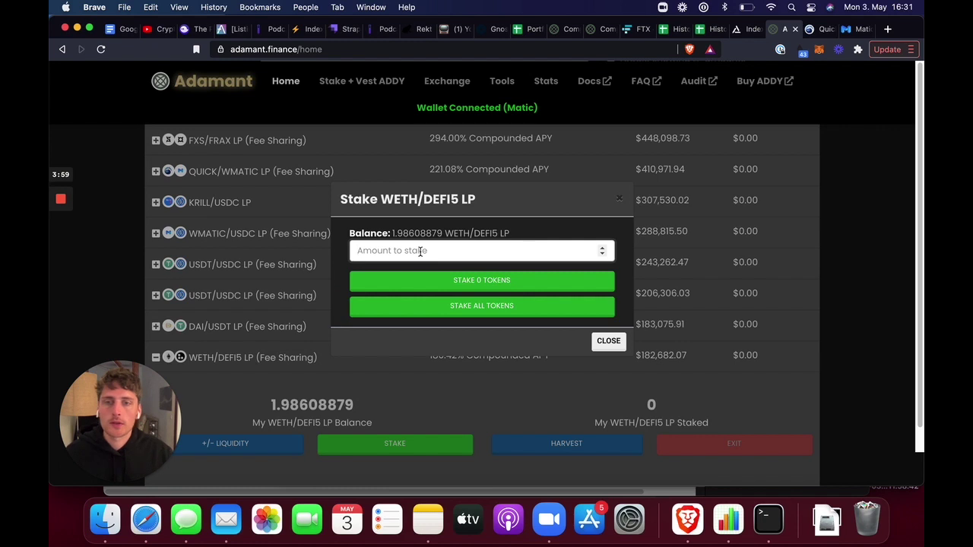
left_click(461, 311)
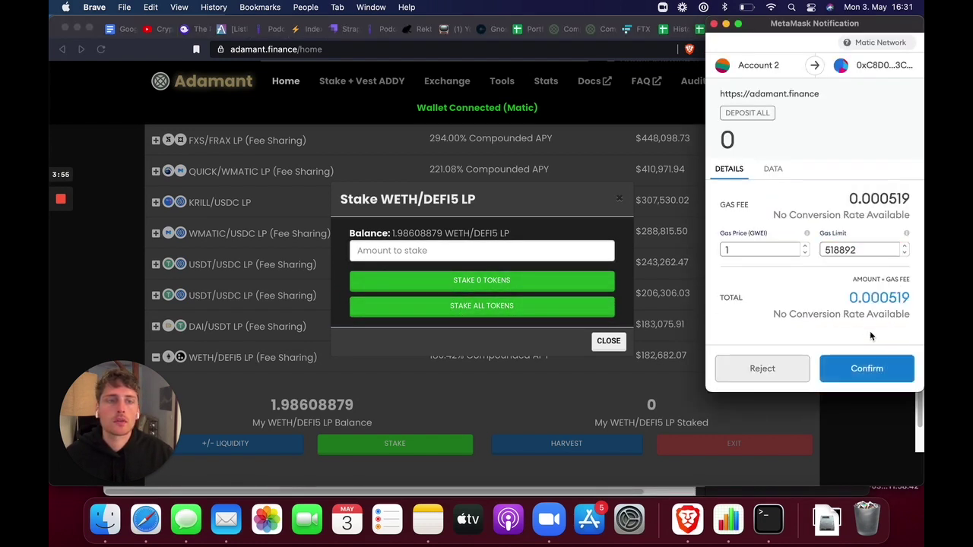
left_click(882, 368)
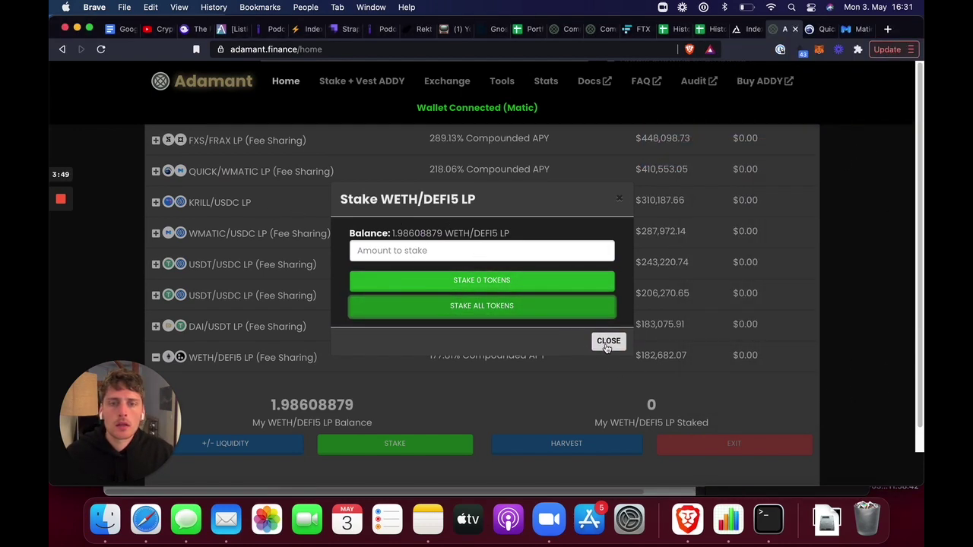
left_click(608, 344)
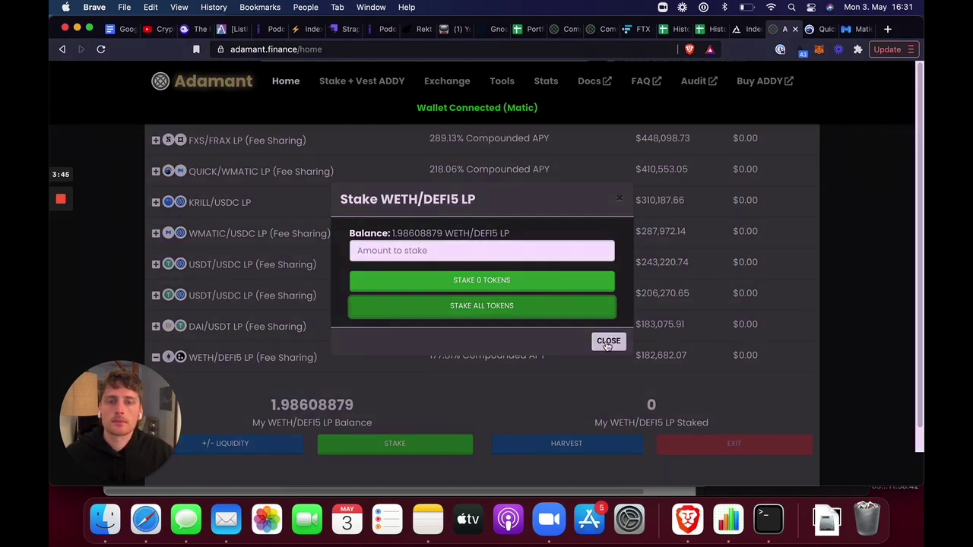
Close the staking form and check the pending Deposit All in MetaMask
left_click(608, 342)
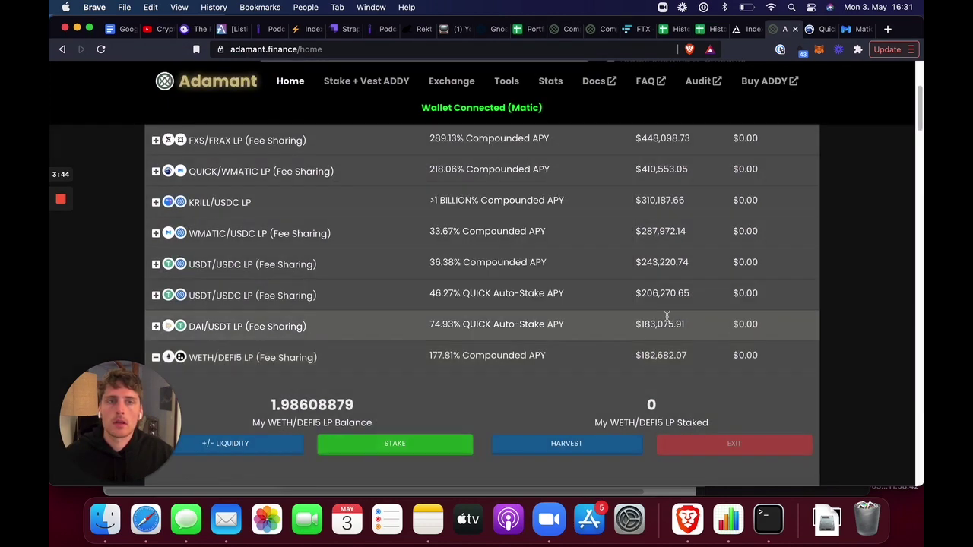
left_click(818, 50)
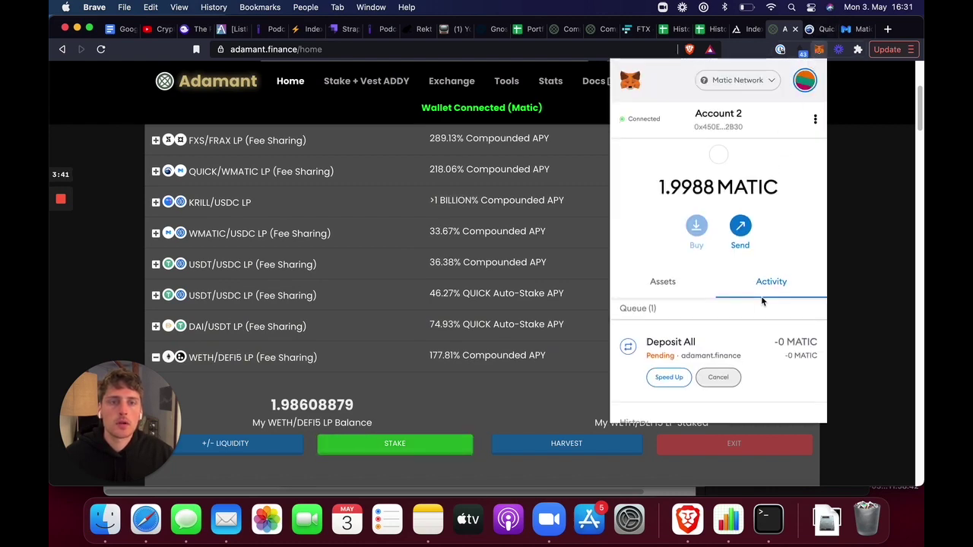
left_click(554, 380)
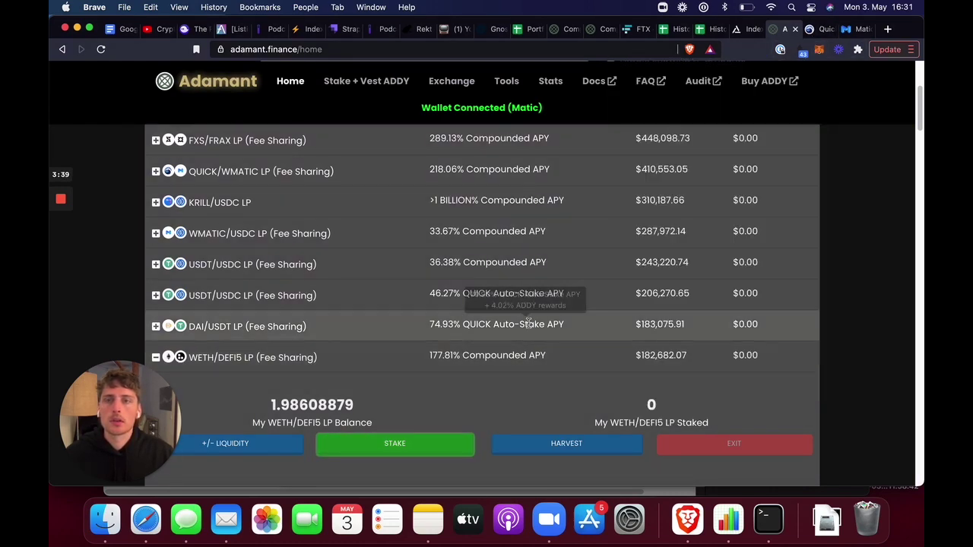
scroll(524, 342, "up", 5)
scroll(562, 300, "down", 3)
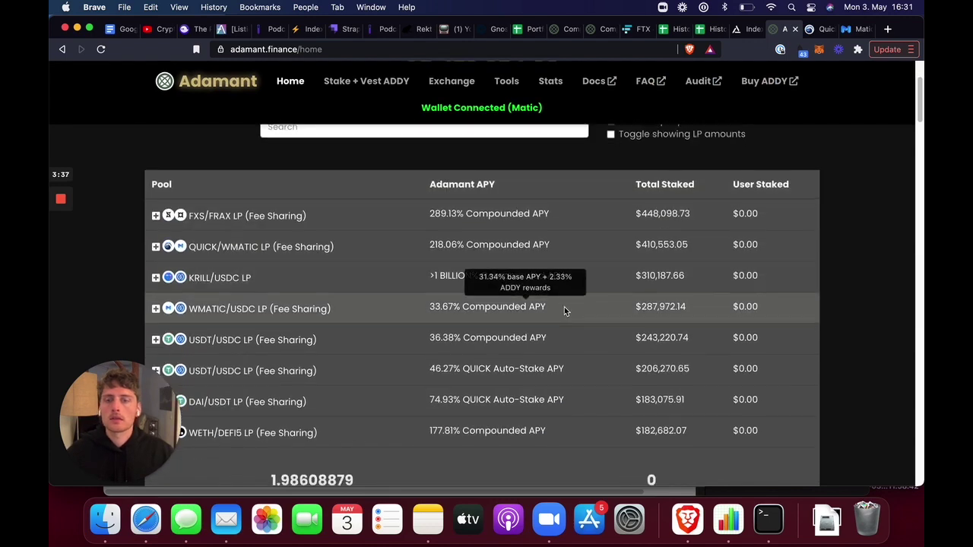
scroll(564, 307, "down", 2)
scroll(561, 303, "up", 5)
scroll(556, 302, "down", 3)
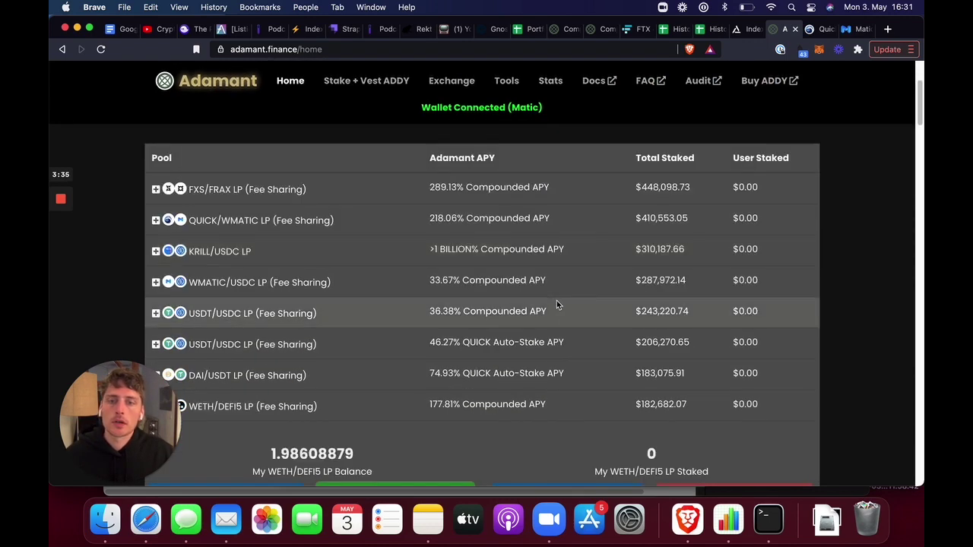
scroll(557, 300, "down", 1)
scroll(560, 311, "up", 4)
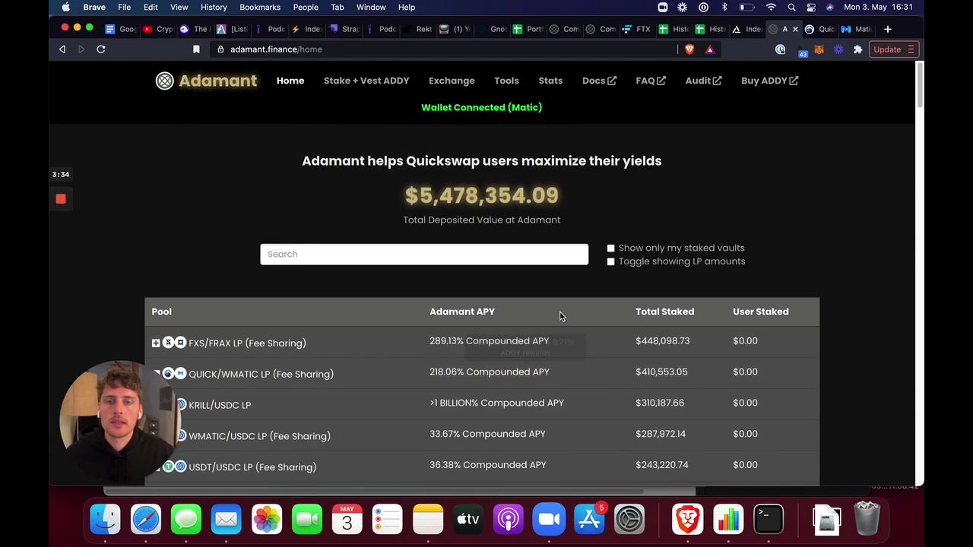
Show only staked vaults and expand WETH/DEFI5: 1.98608879 LP worth $2,791.64
left_click(611, 248)
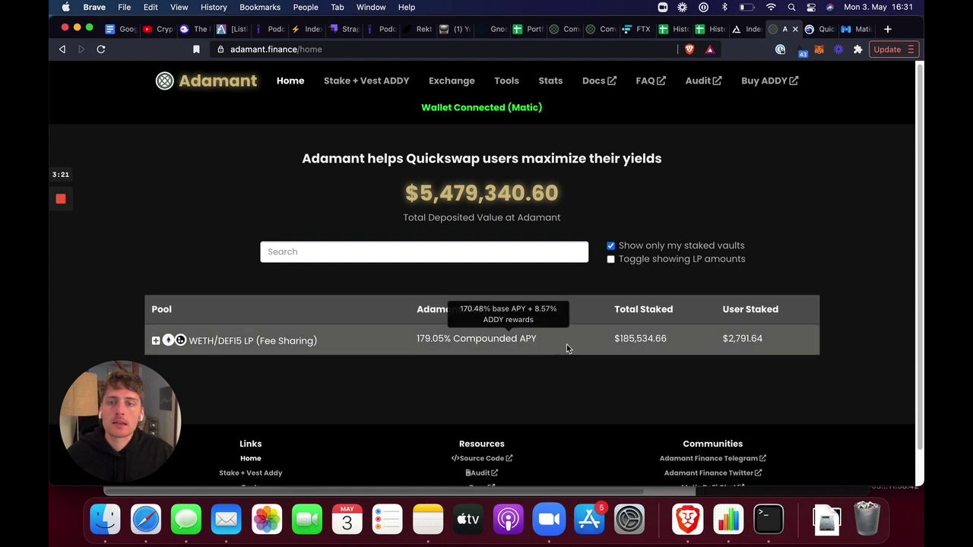
left_click(566, 345)
scroll(566, 351, "down", 1)
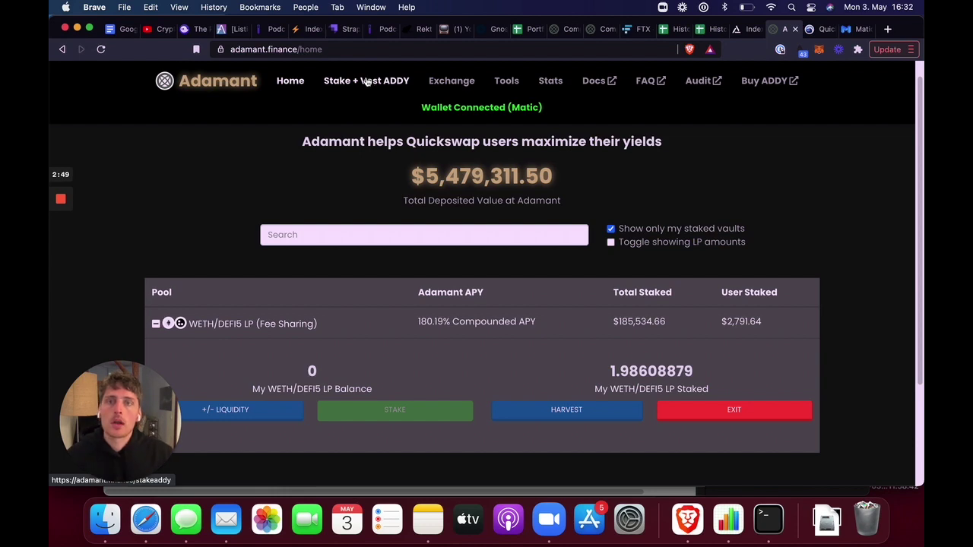
Browse the Stake + Vest ADDY page, which shows a zero ADDY balance
left_click(367, 82)
scroll(440, 338, "down", 3)
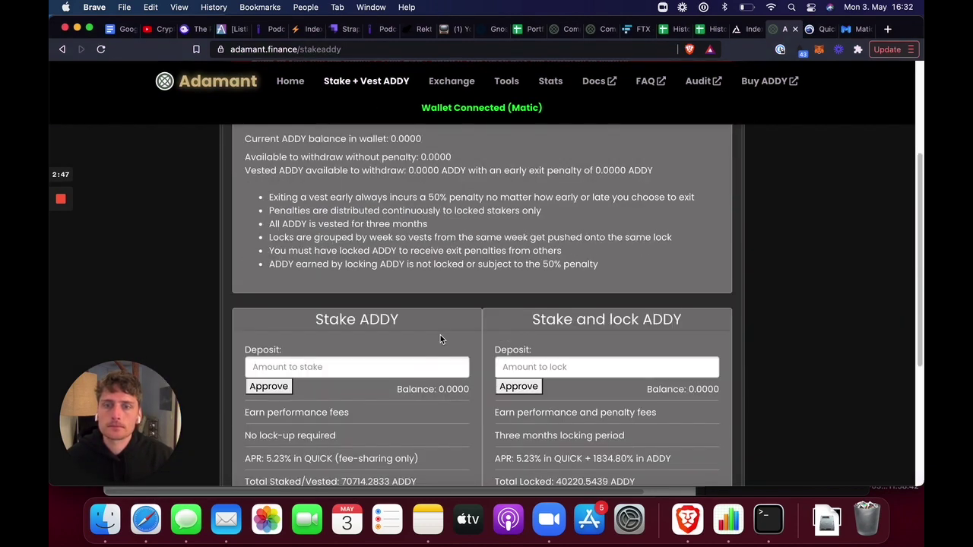
scroll(440, 338, "down", 1)
scroll(440, 339, "up", 3)
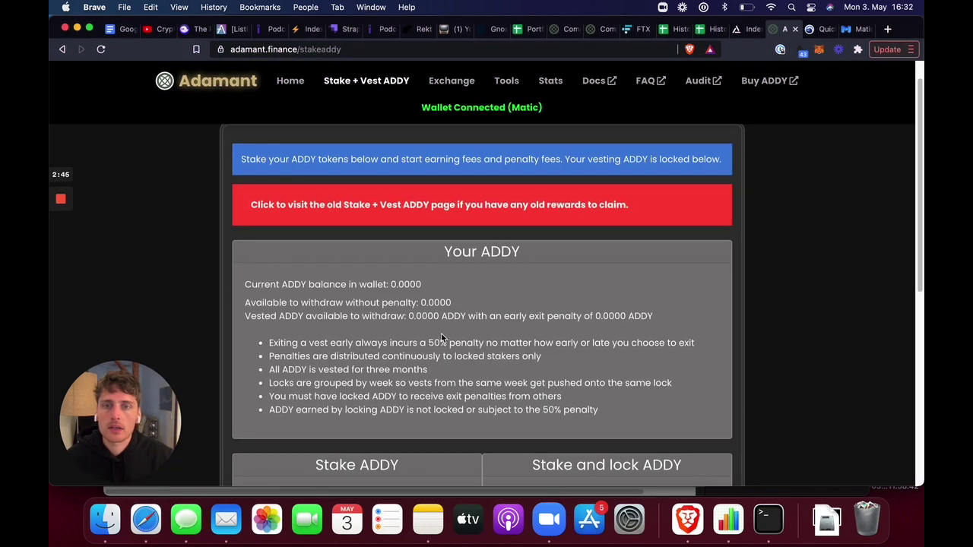